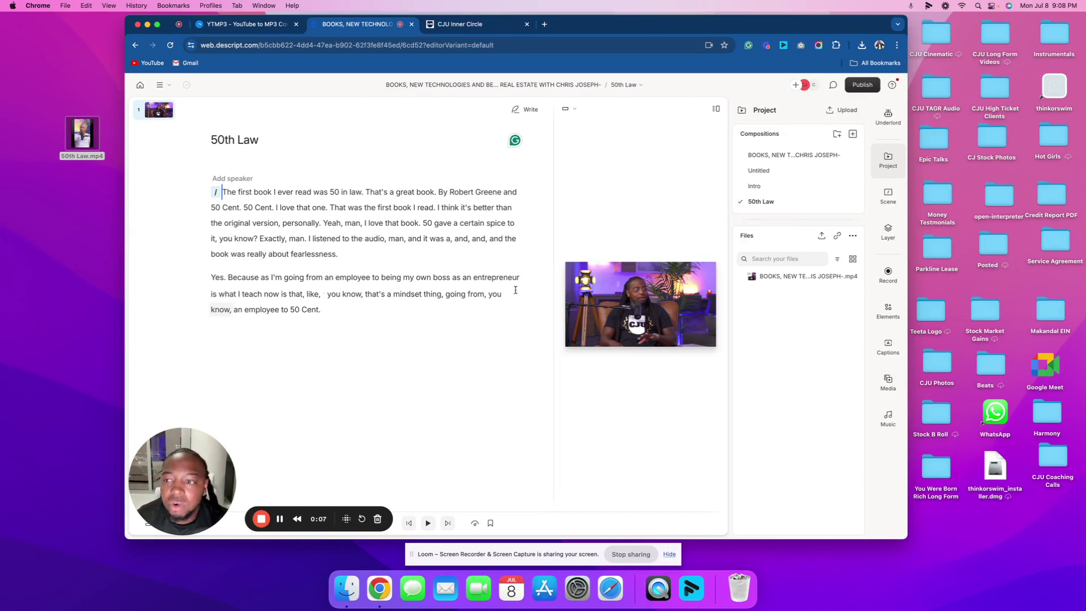
In a new Chrome tab, run a Google search for 'submagic ai'.
left_click(544, 25)
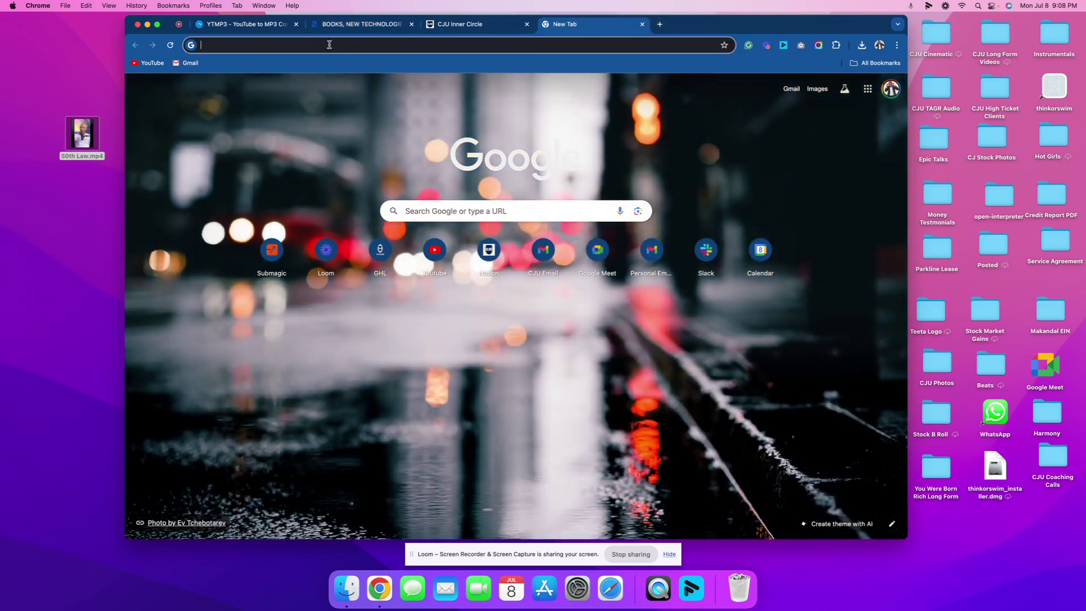
type("submagic.co")
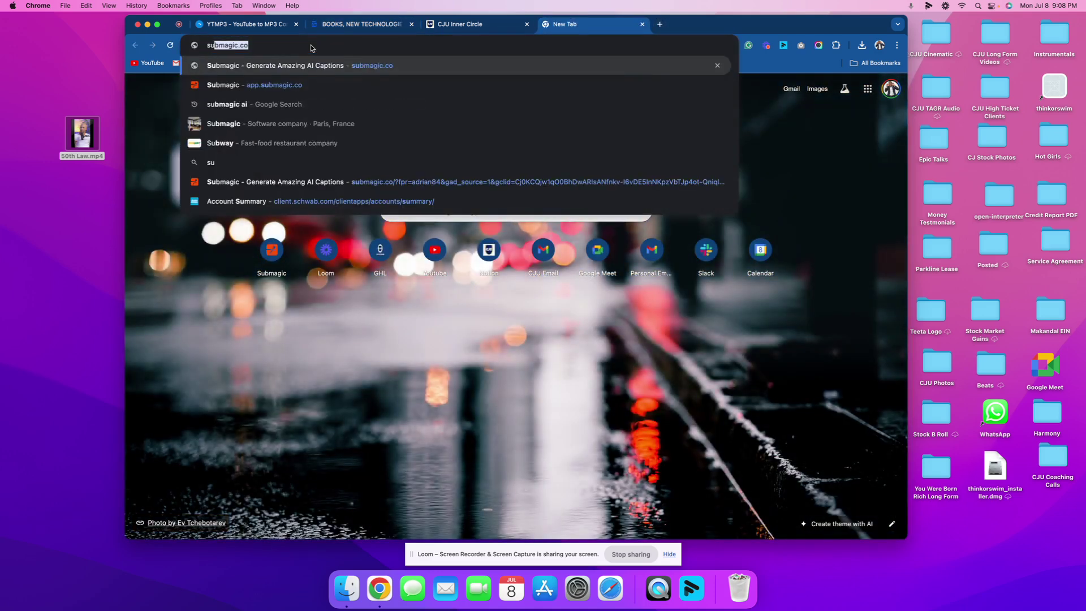
key("Right")
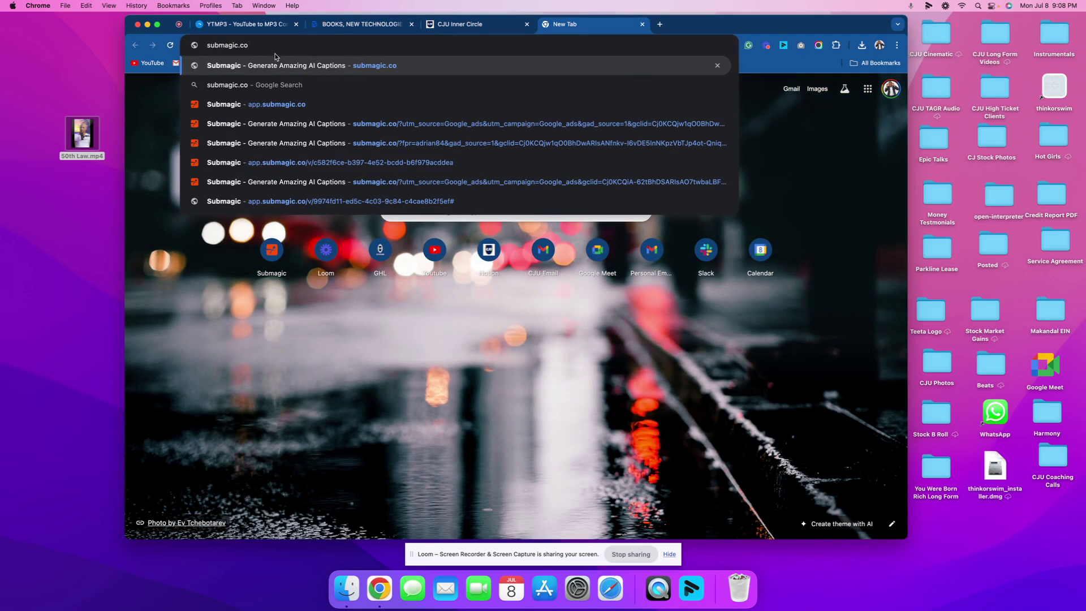
left_click(480, 320)
left_click(444, 210)
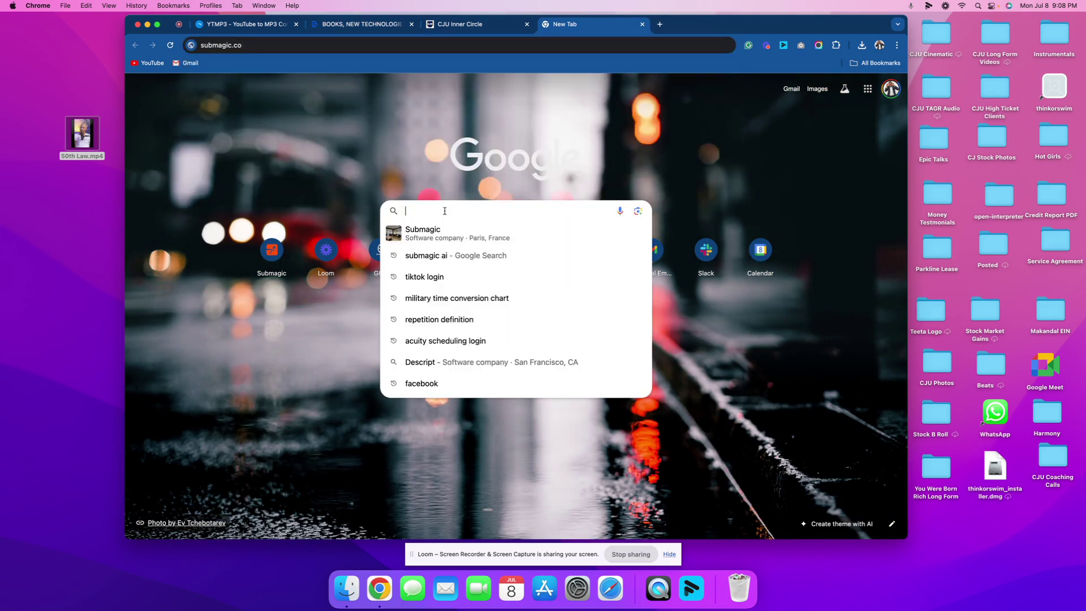
type("su")
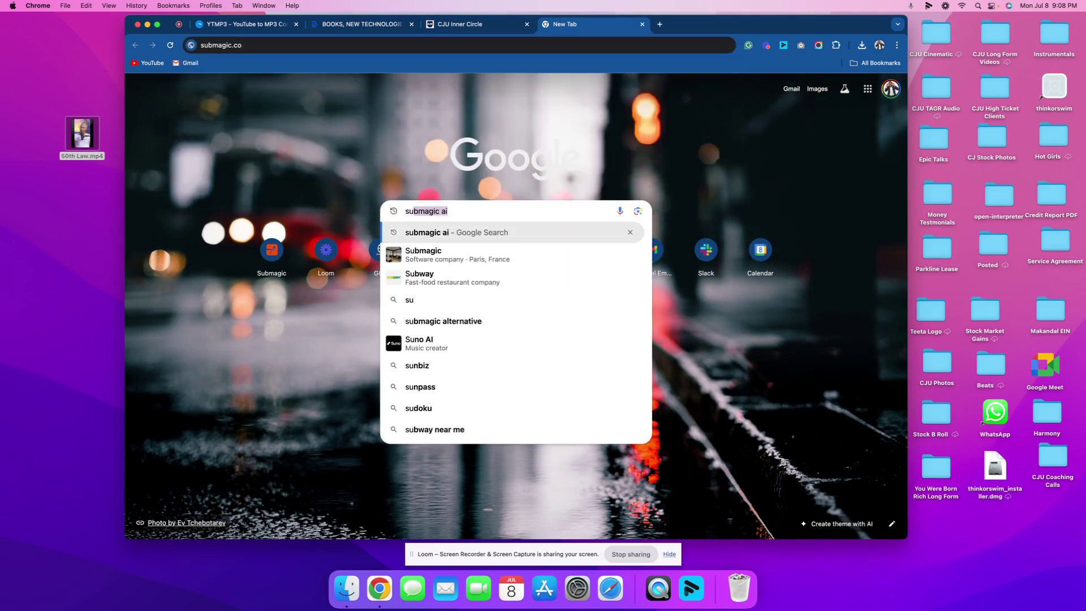
key("Return")
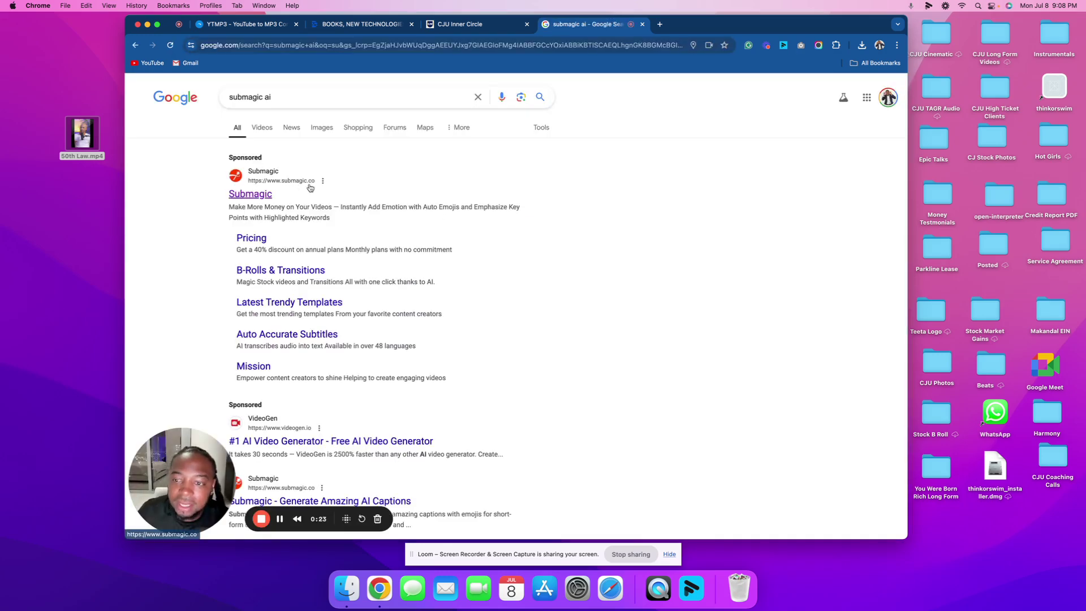
Open the sponsored Submagic result and log in to reach the Projects library.
left_click(259, 197)
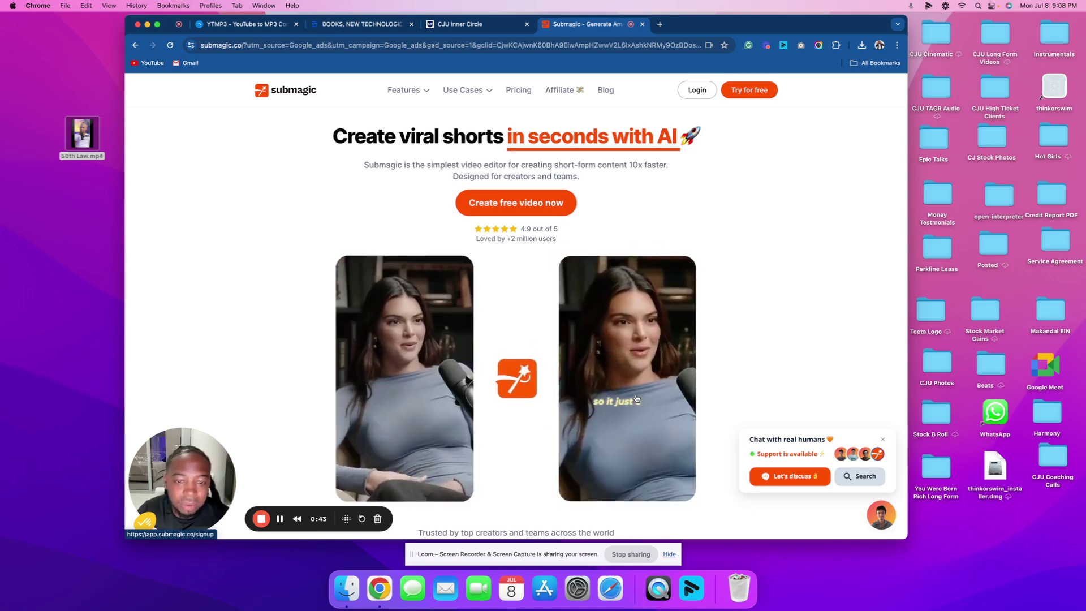
left_click(697, 89)
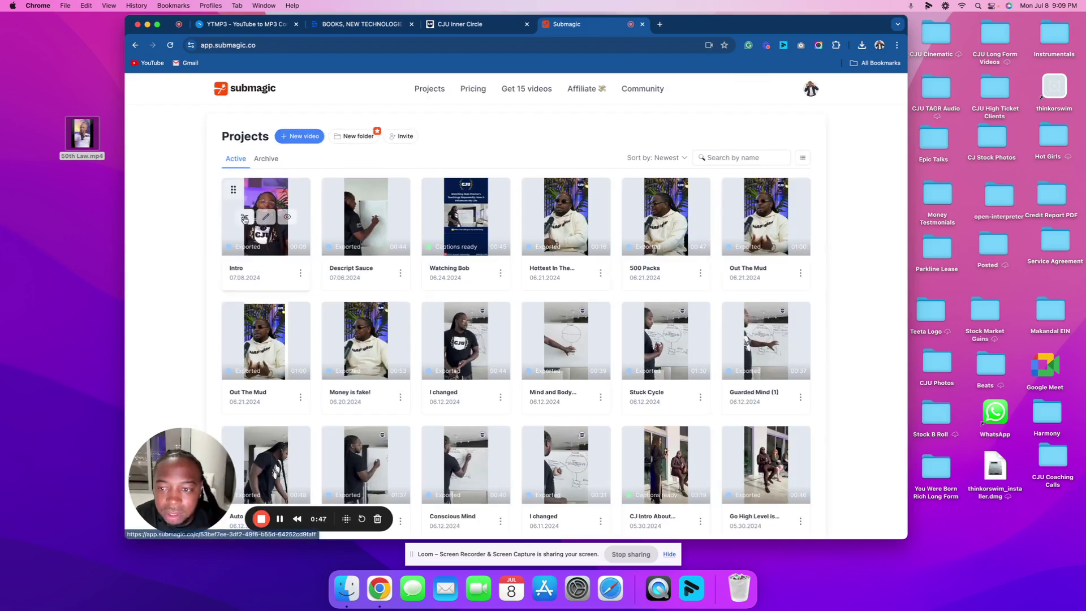
Create a new video and upload 50th Law.mp4 by dropping it into the upload area.
left_click(302, 143)
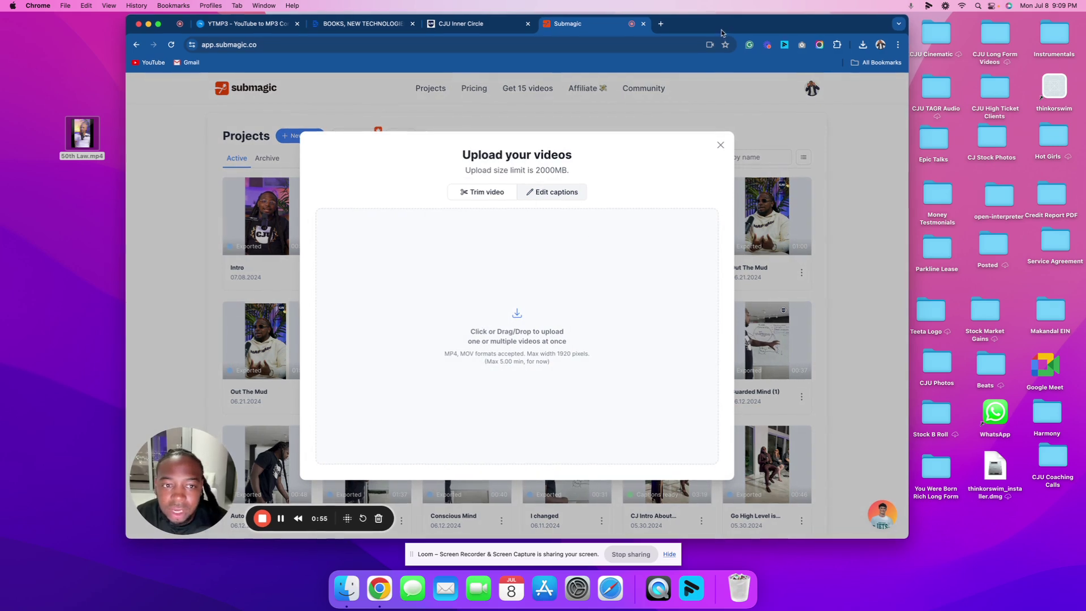
left_click_drag(75, 133, 493, 290)
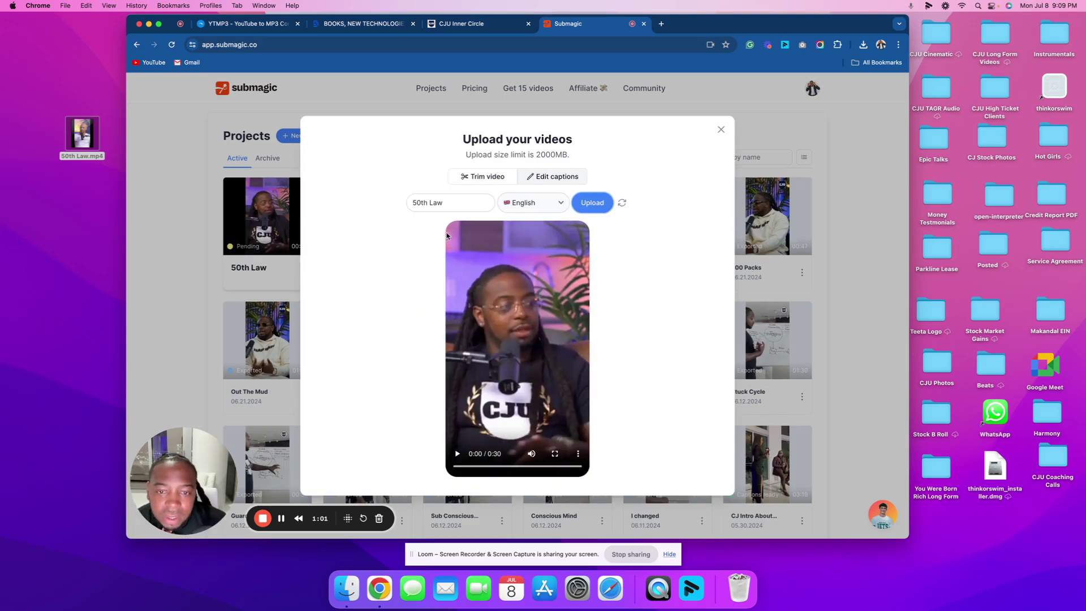
left_click(598, 209)
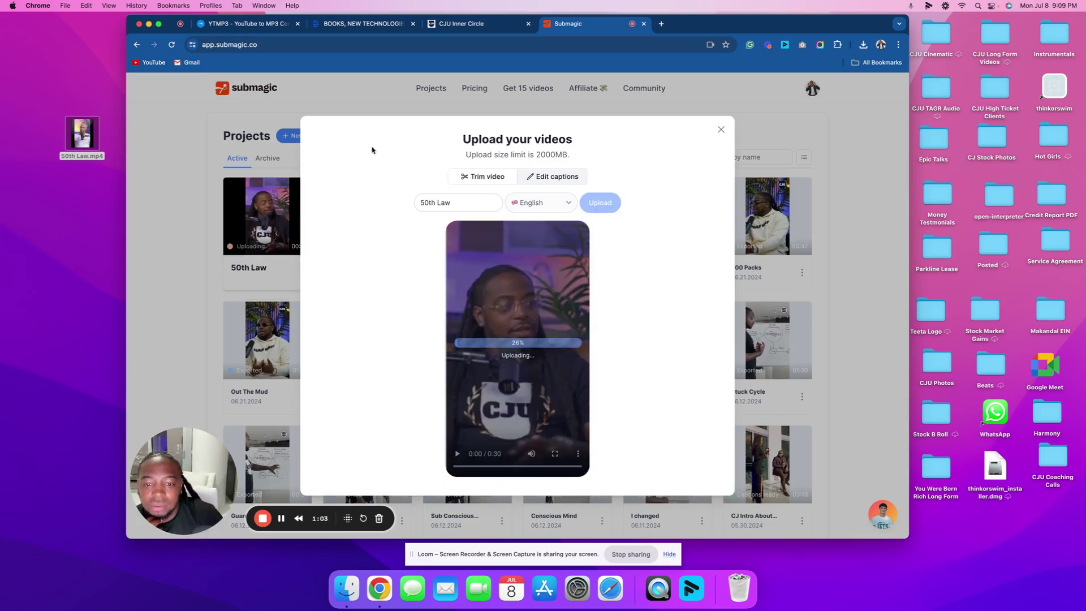
Make Chrome full screen while the 50th Law upload finishes and the editor loads.
left_click(159, 26)
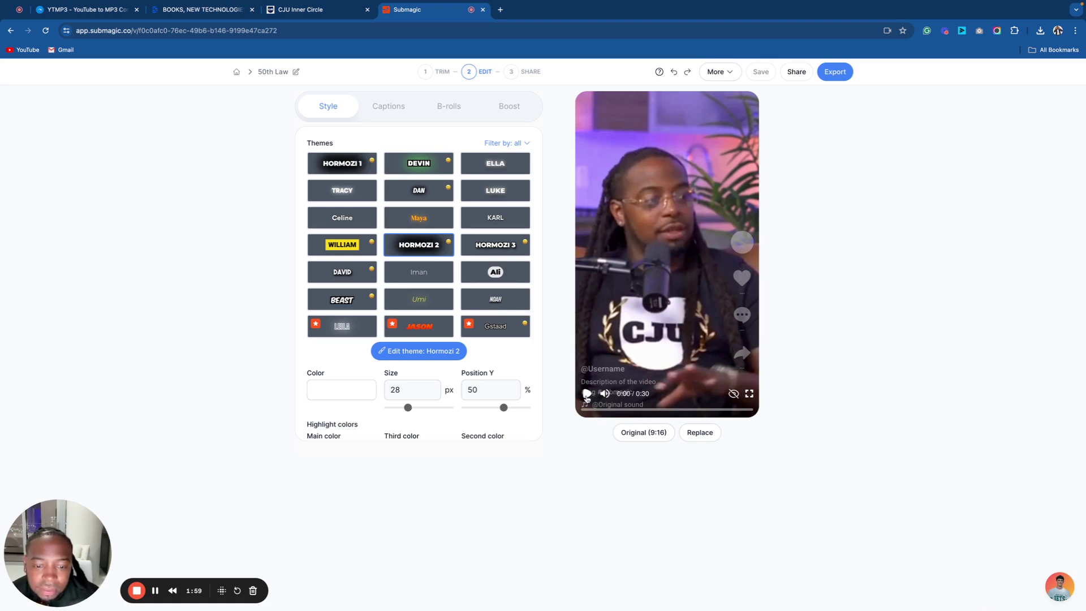
Play, pause, resume and restart the captioned clip preview.
left_click(587, 393)
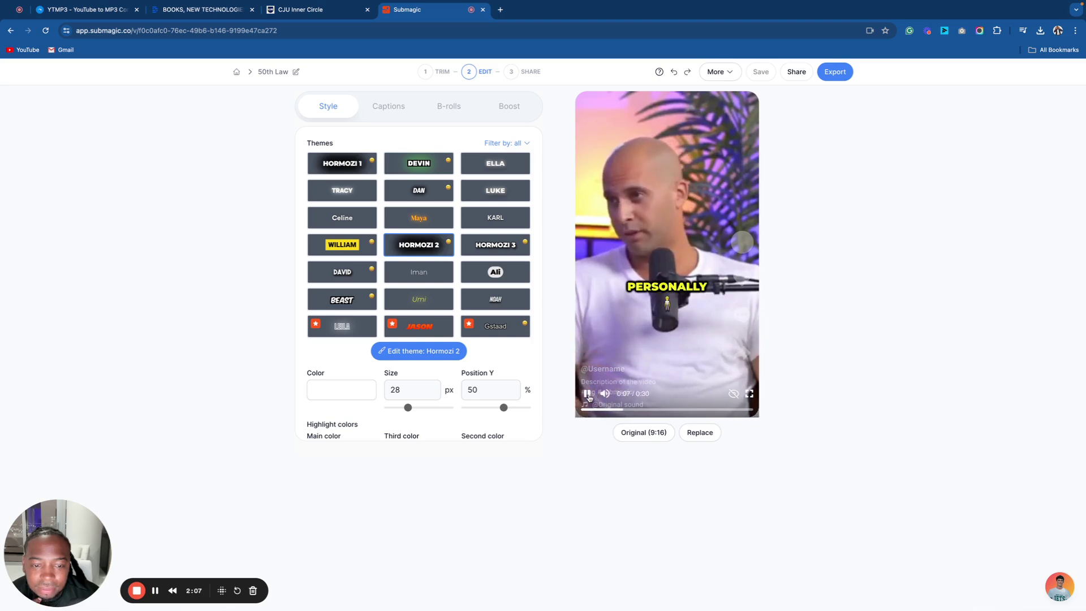
left_click(587, 394)
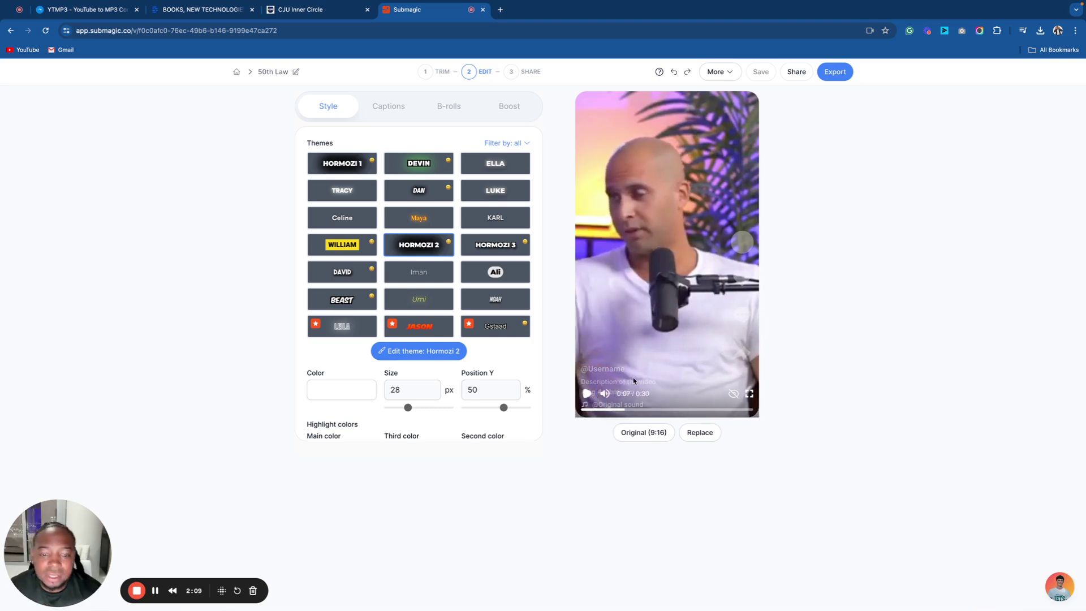
left_click(588, 394)
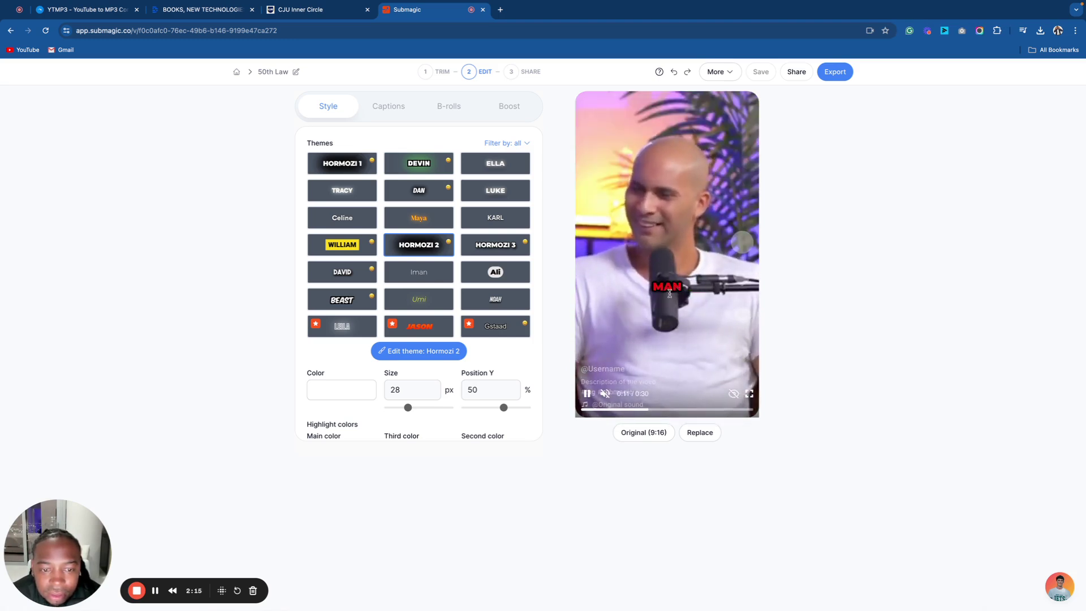
left_click(584, 409)
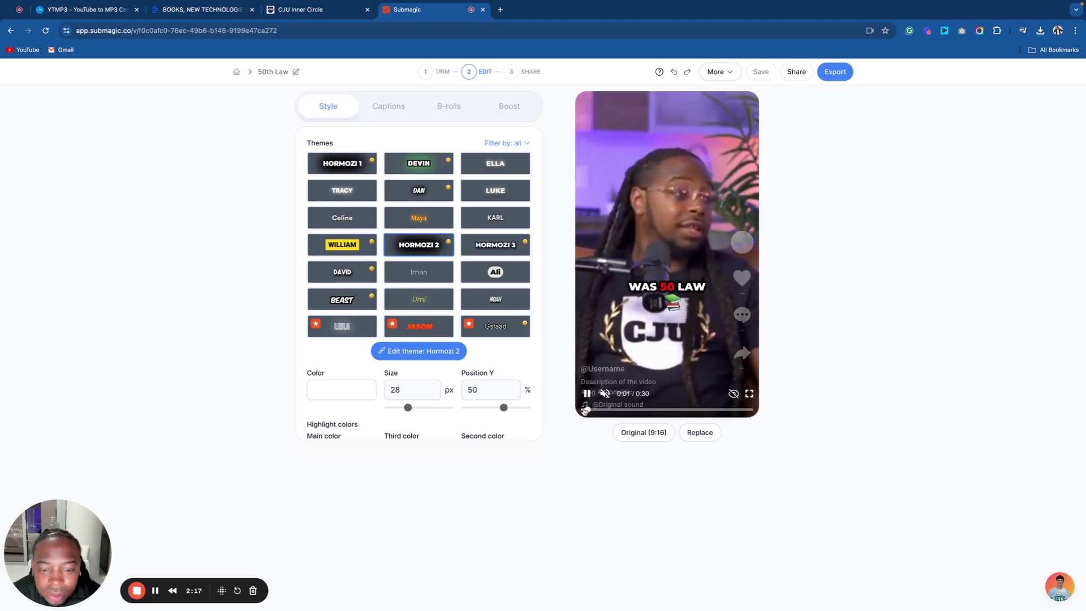
Try the Devin, Tracy, Luke, William, Hormozi 3 and David themes, then apply Beast.
left_click(398, 169)
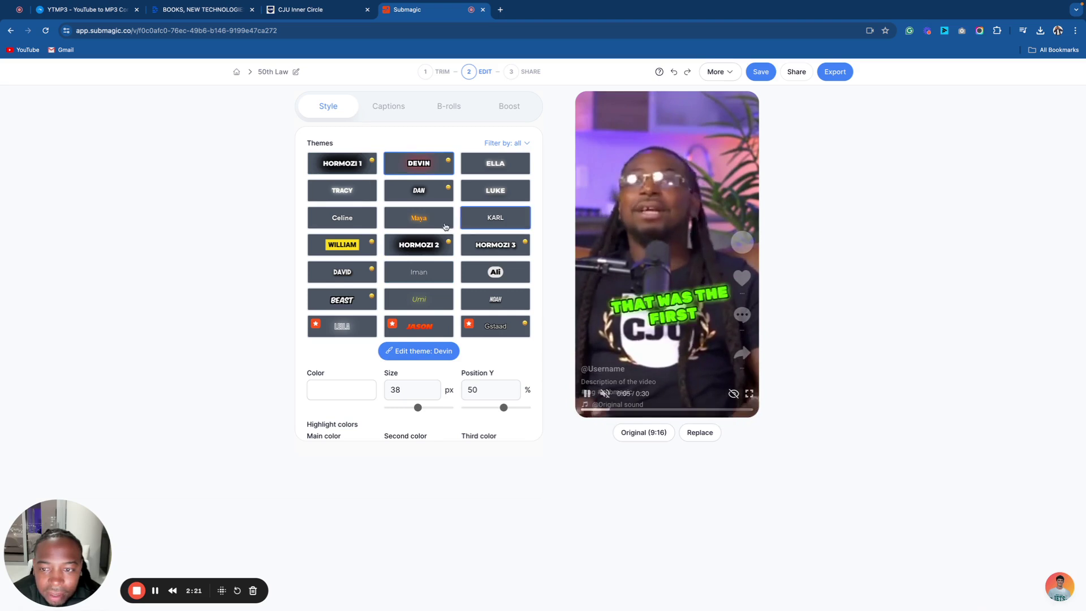
left_click(367, 200)
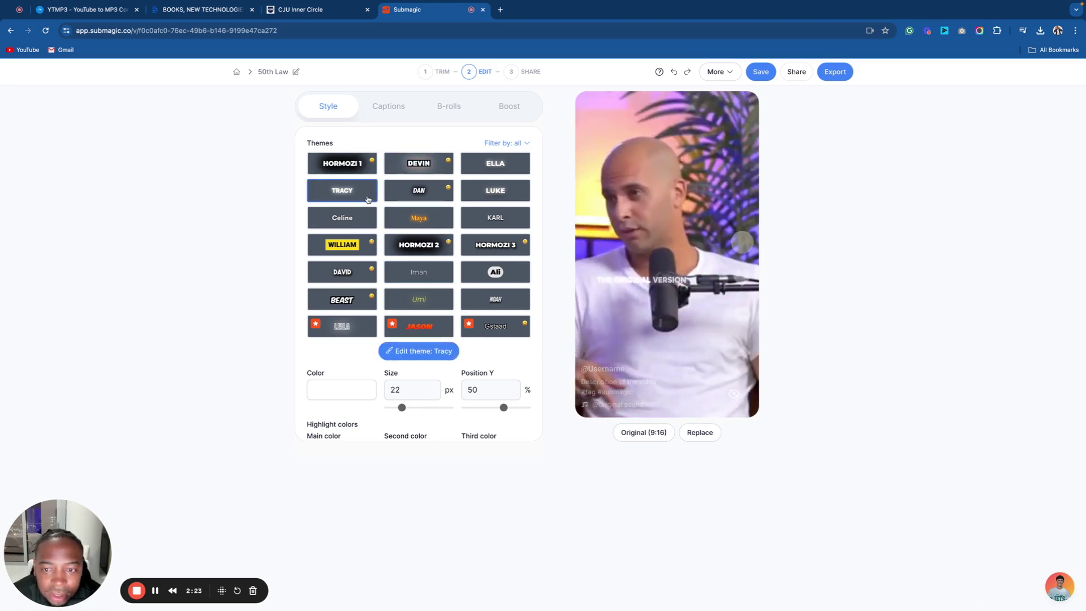
left_click(501, 193)
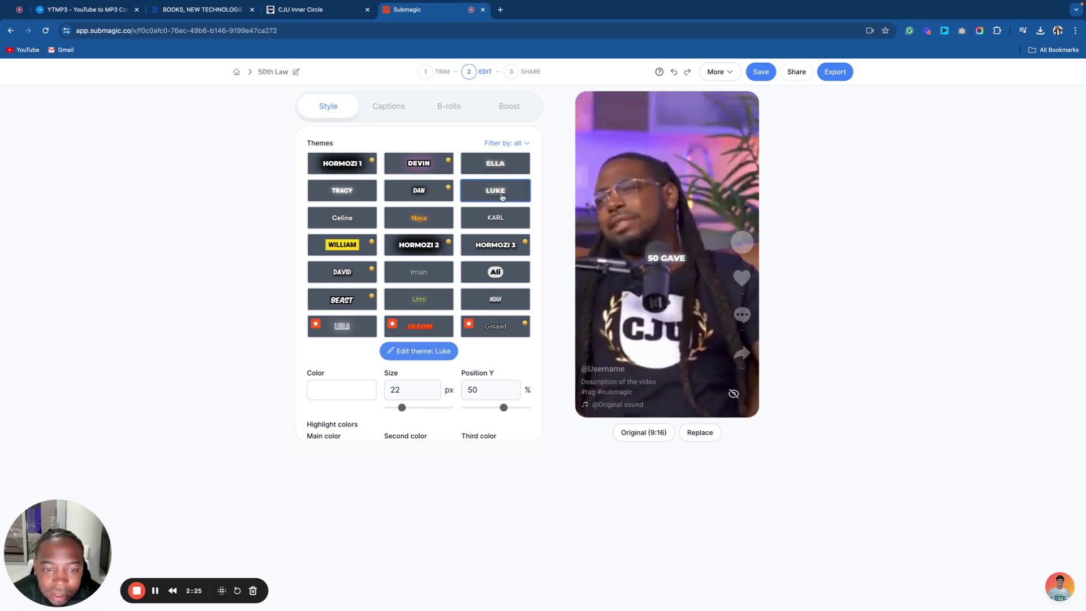
left_click(344, 247)
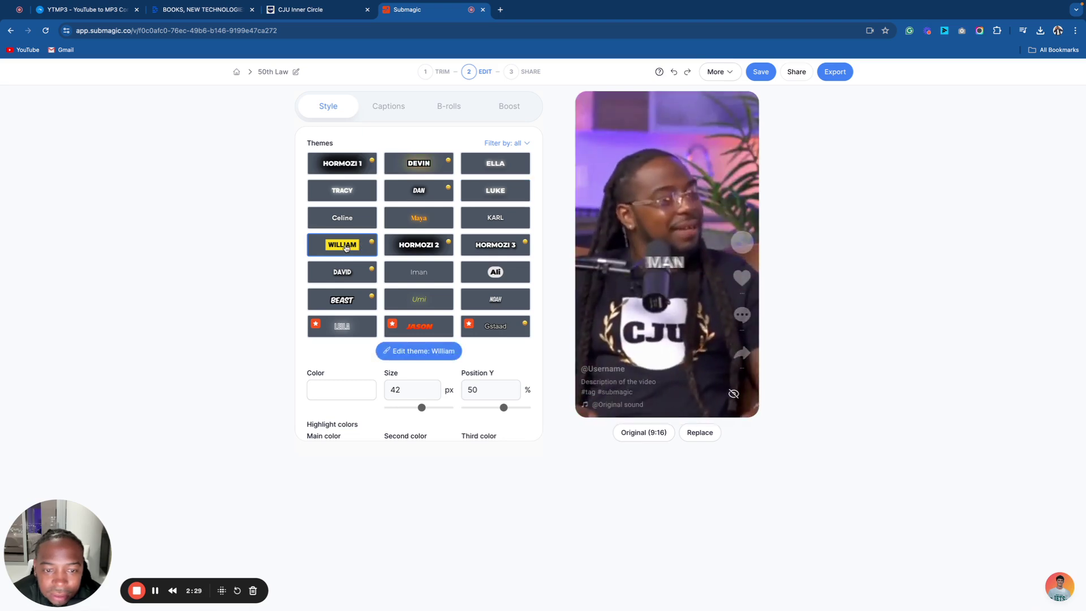
left_click(493, 248)
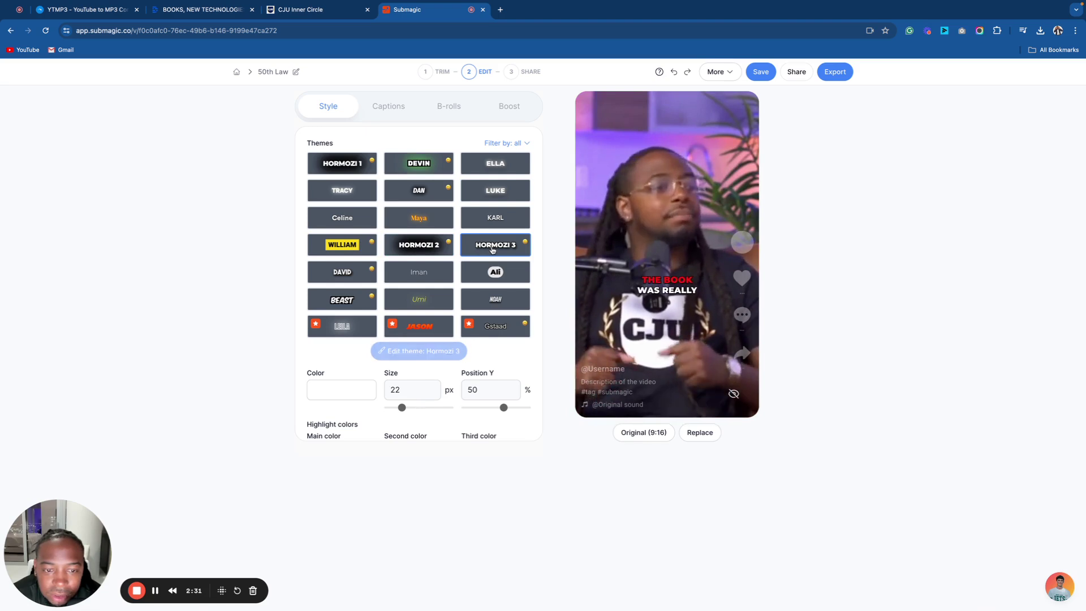
left_click(355, 280)
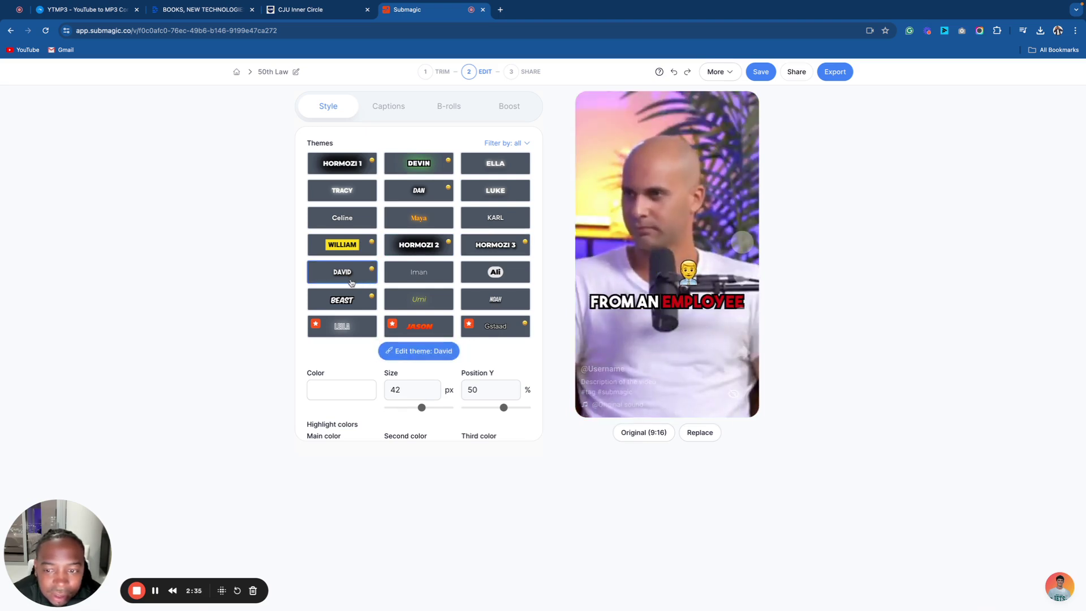
left_click(365, 301)
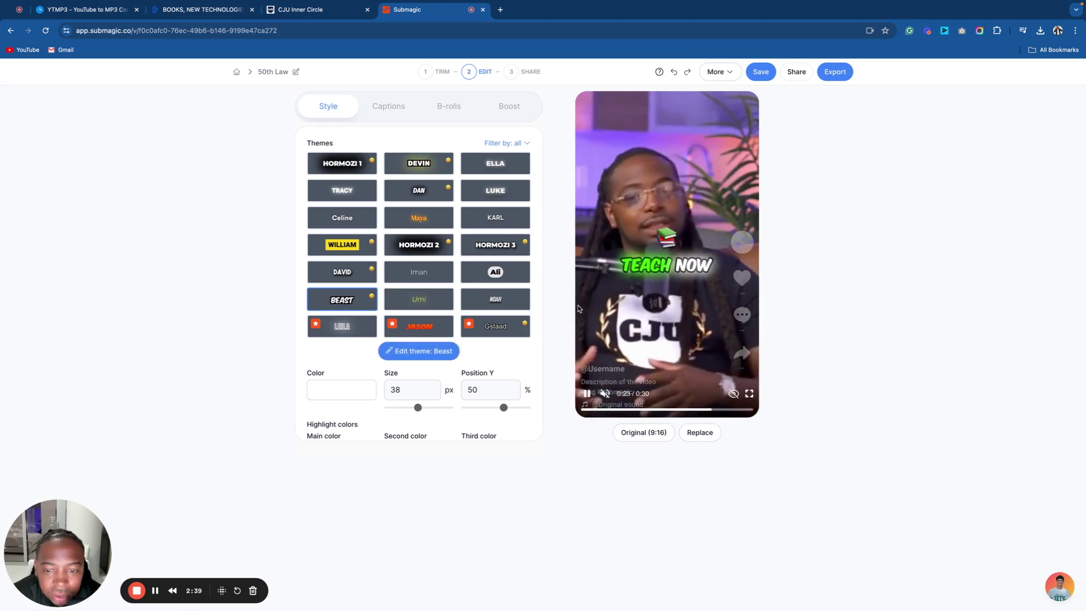
Resize the captions, set them to 52% height and switch to the Hormozi 2 theme.
mouse_move(418, 410)
left_mouse_down()
mouse_move(438, 409)
mouse_move(418, 409)
left_mouse_up()
mouse_move(505, 408)
left_mouse_down()
mouse_move(487, 409)
mouse_move(511, 409)
left_mouse_up()
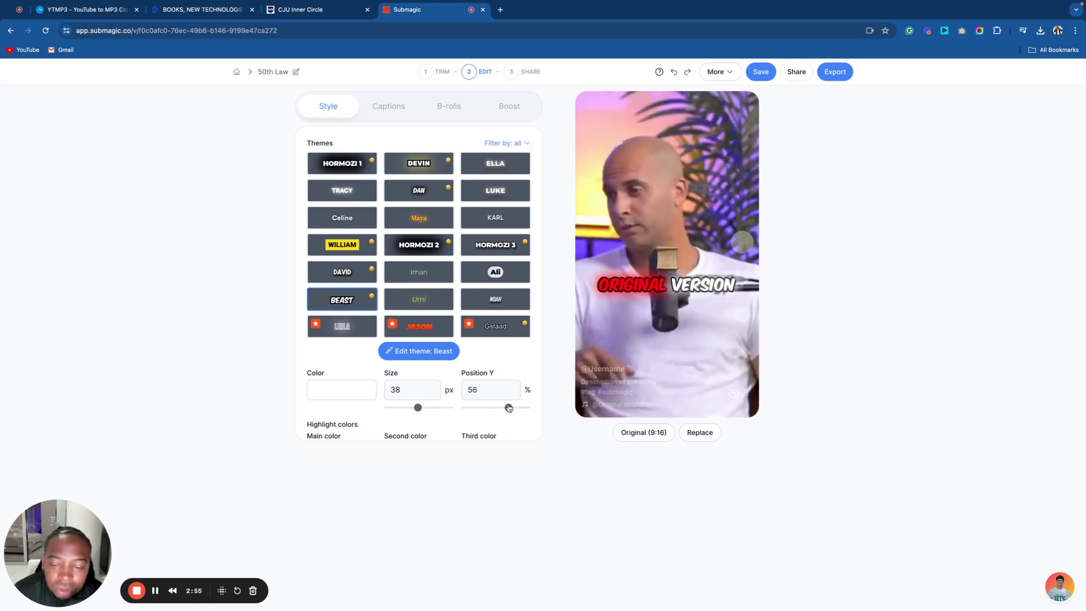
left_click(428, 245)
left_click_drag(510, 409, 508, 410)
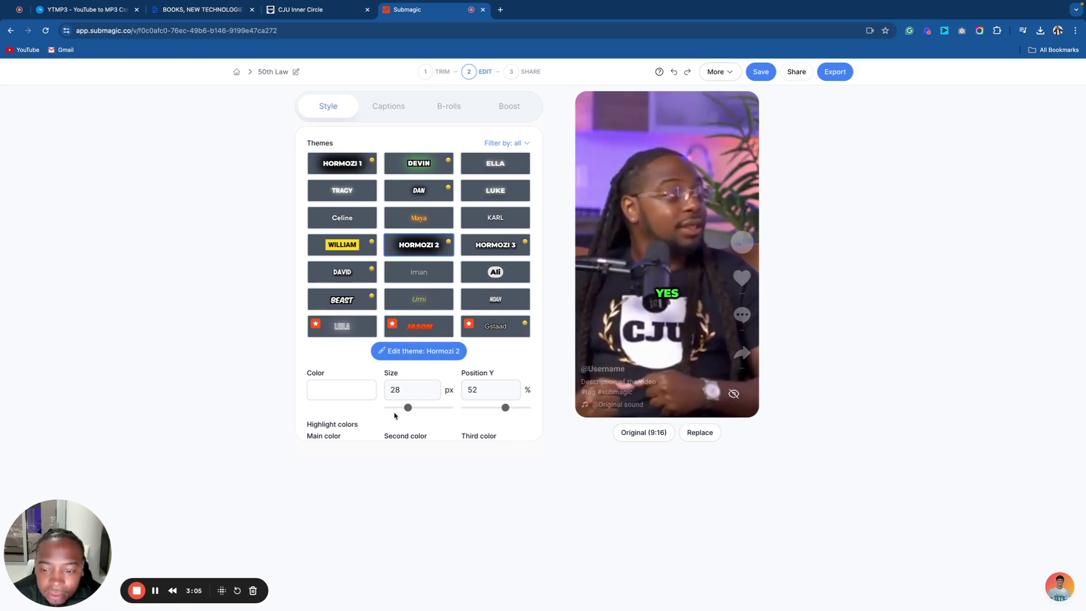
scroll(404, 408, "down", 1)
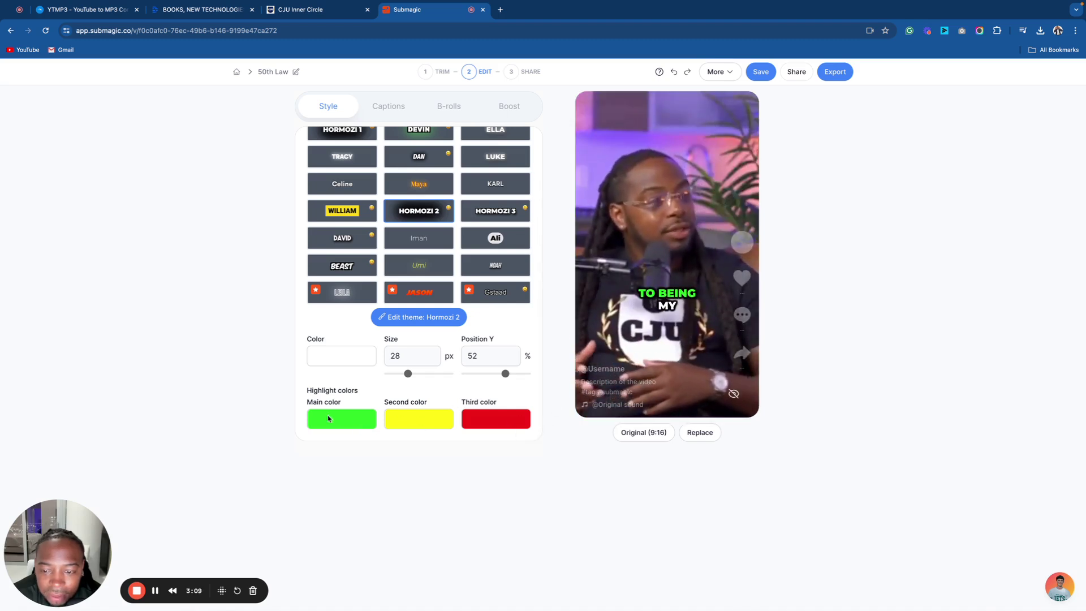
scroll(342, 265, "up", 1)
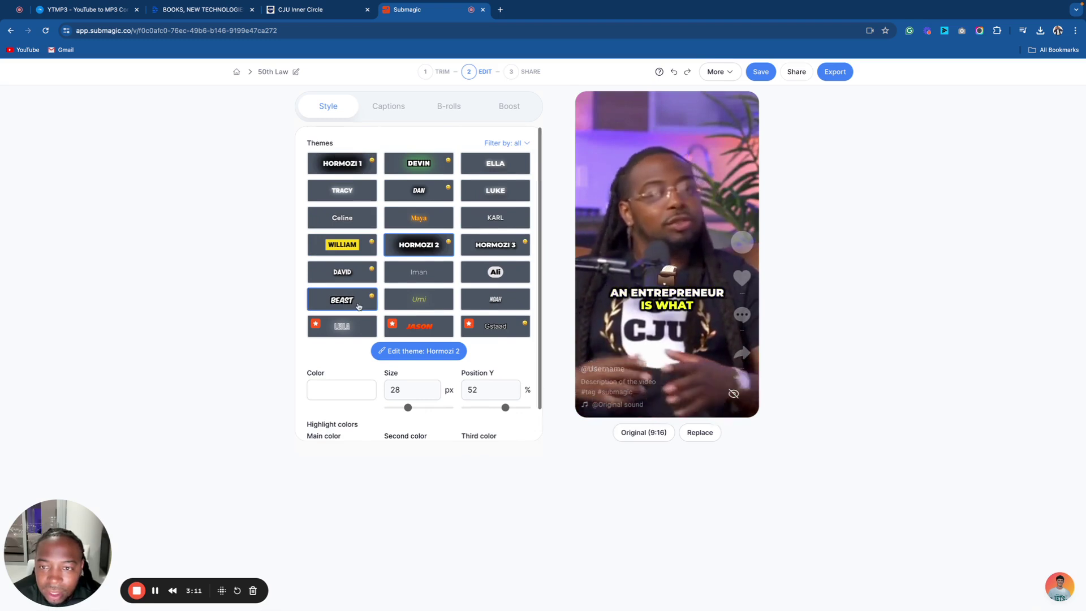
In the caption list, change the word '50' to '50th' in 'was 50 Law'.
left_click(388, 108)
scroll(430, 158, "down", 2)
scroll(433, 221, "down", 3)
scroll(441, 301, "down", 3)
scroll(450, 340, "down", 5)
scroll(459, 383, "down", 5)
scroll(444, 405, "down", 1)
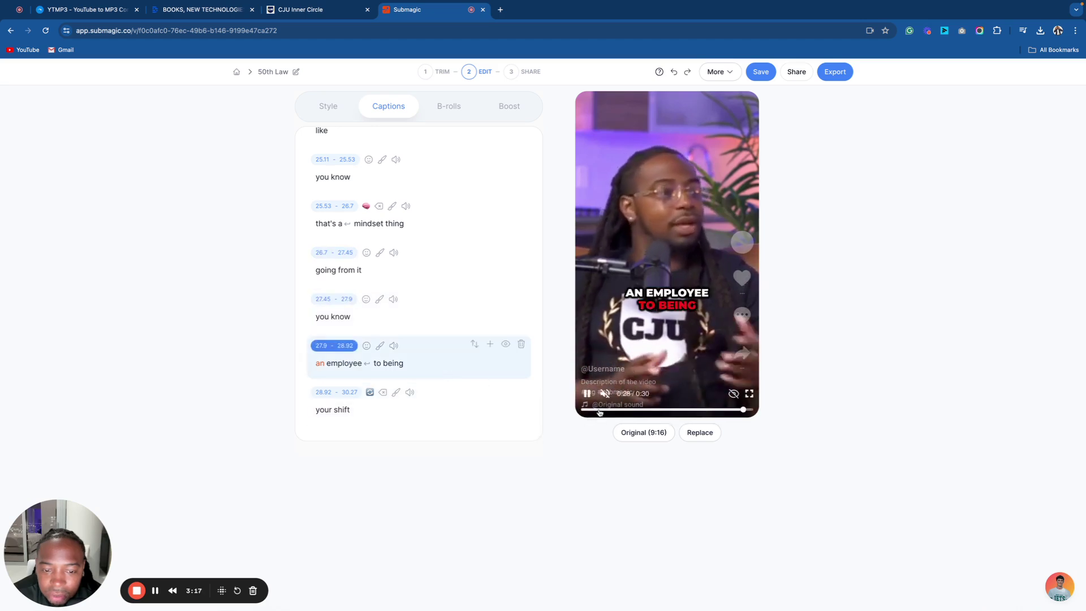
scroll(497, 374, "up", 3)
scroll(465, 318, "up", 10)
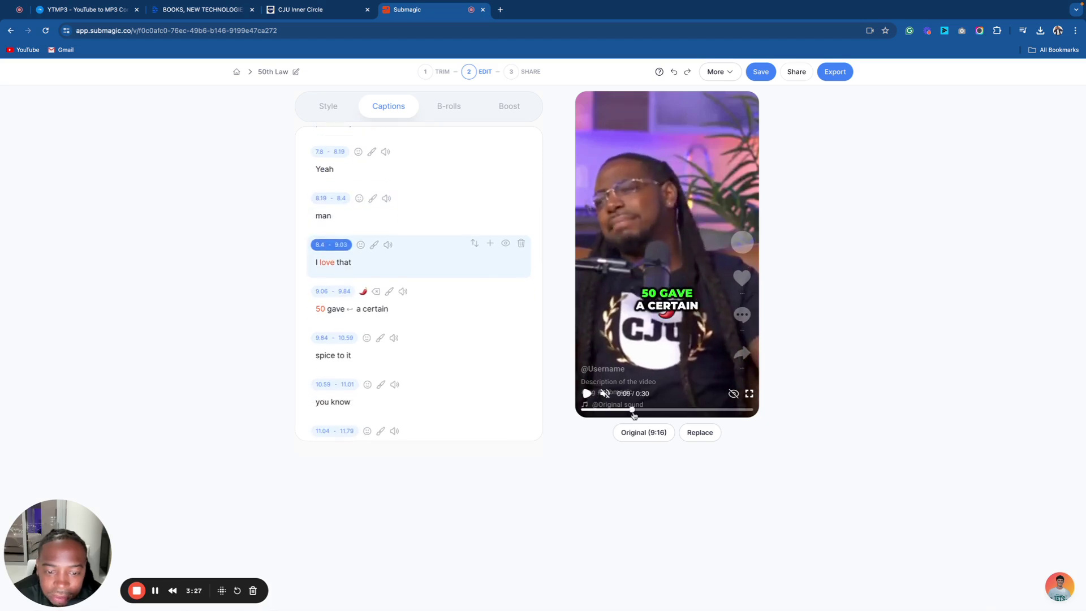
left_click_drag(634, 416, 610, 416)
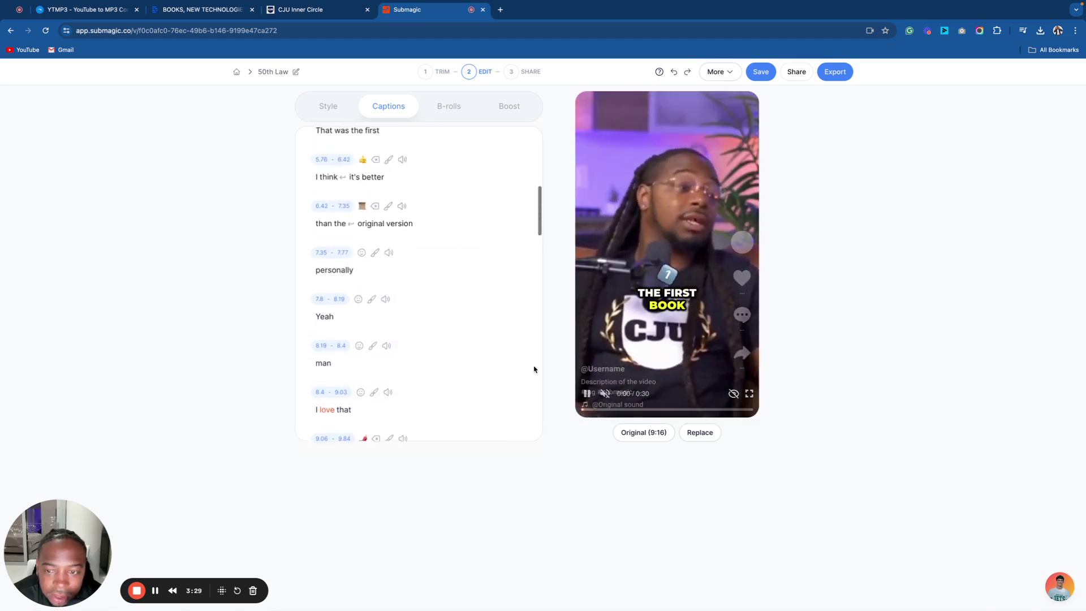
left_click(431, 243)
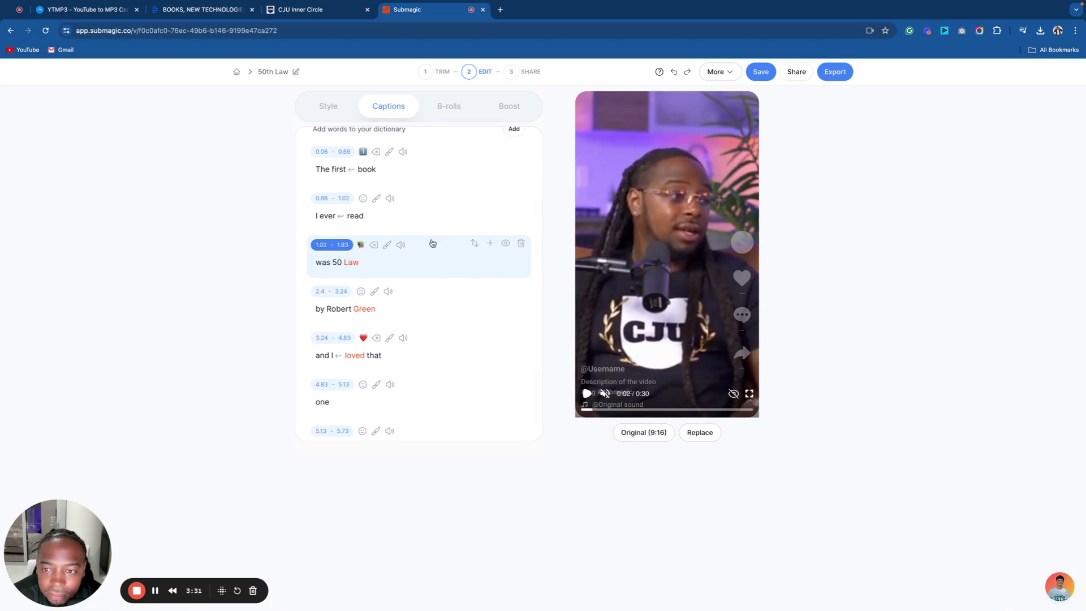
scroll(431, 244, "up", 1)
left_click(356, 257)
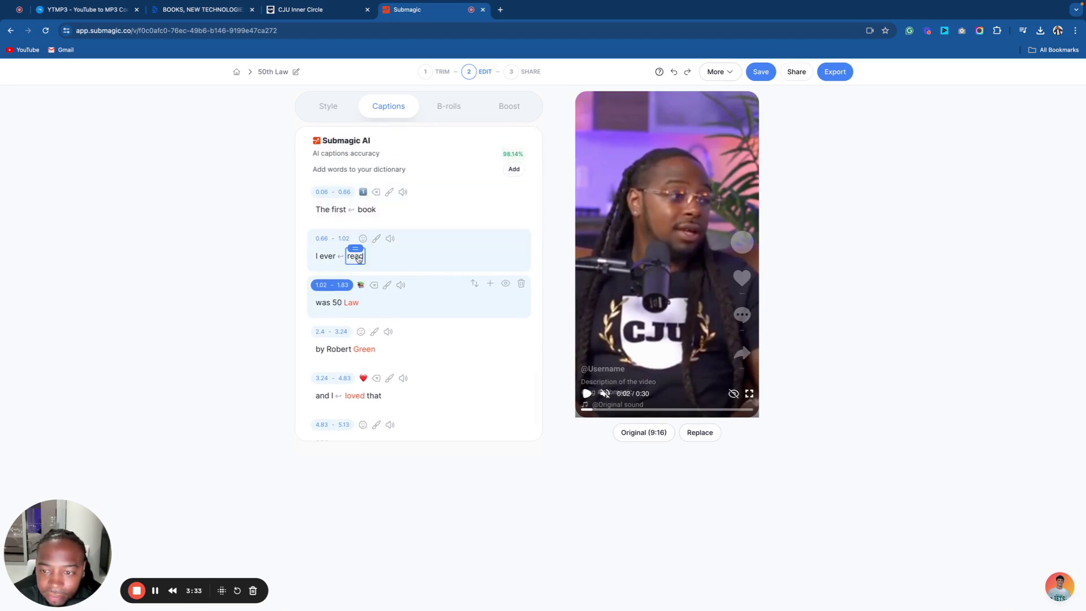
left_click(338, 305)
scroll(340, 289, "down", 1)
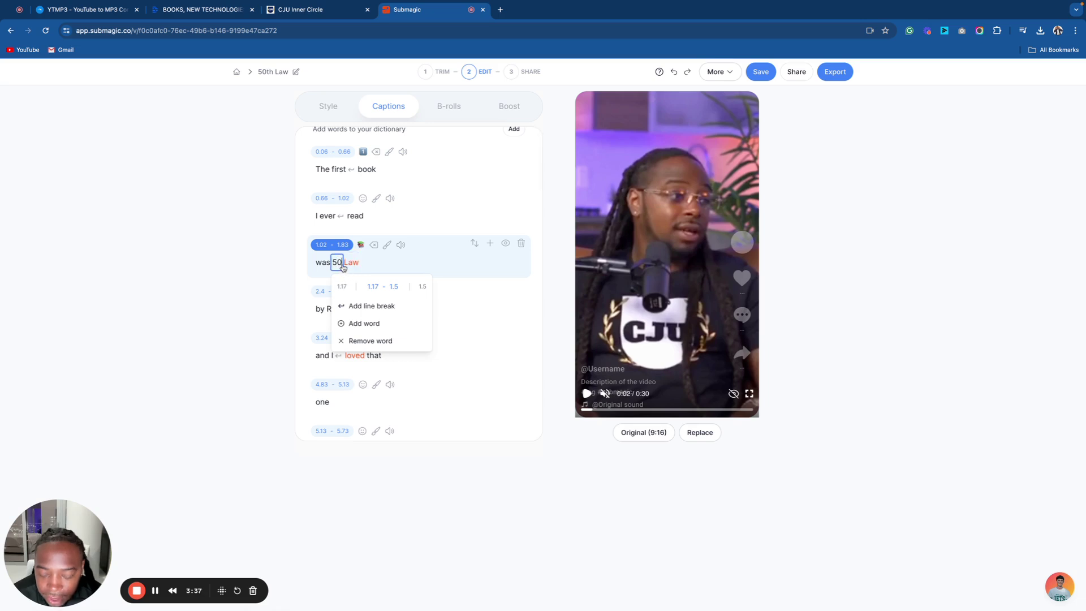
type("th")
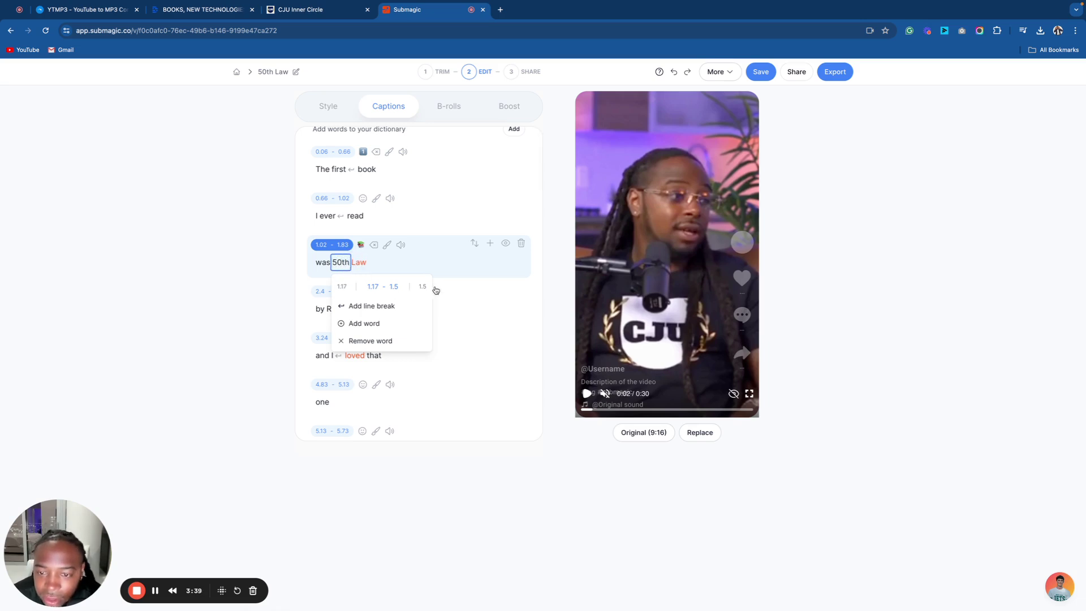
key("Return")
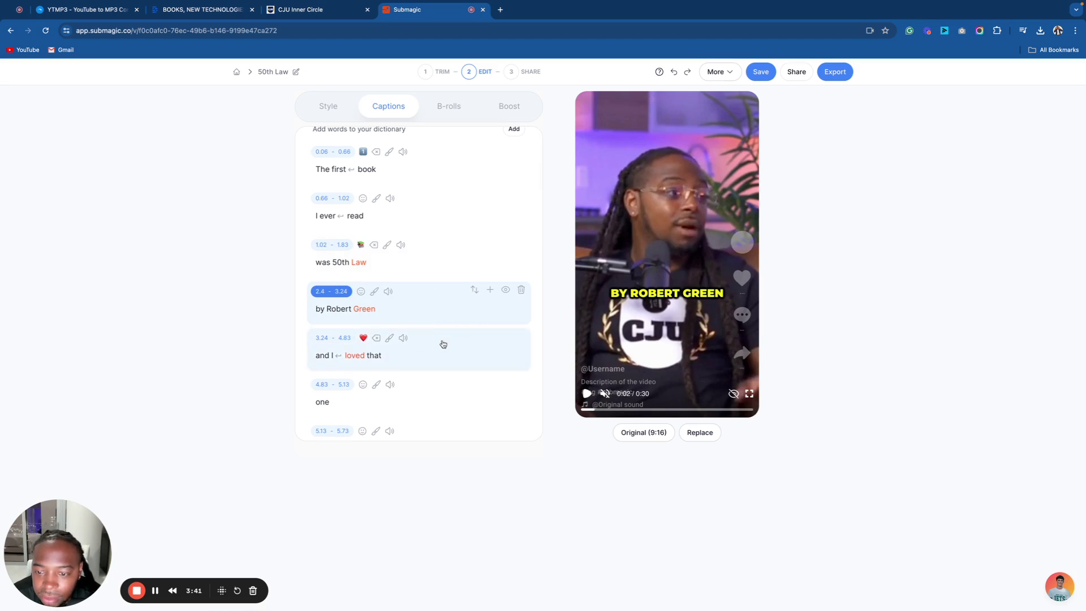
scroll(429, 342, "down", 1)
scroll(430, 343, "down", 2)
scroll(429, 344, "down", 2)
scroll(424, 348, "down", 1)
scroll(418, 353, "down", 3)
scroll(415, 361, "down", 5)
scroll(416, 361, "down", 2)
scroll(416, 360, "down", 2)
scroll(415, 359, "down", 1)
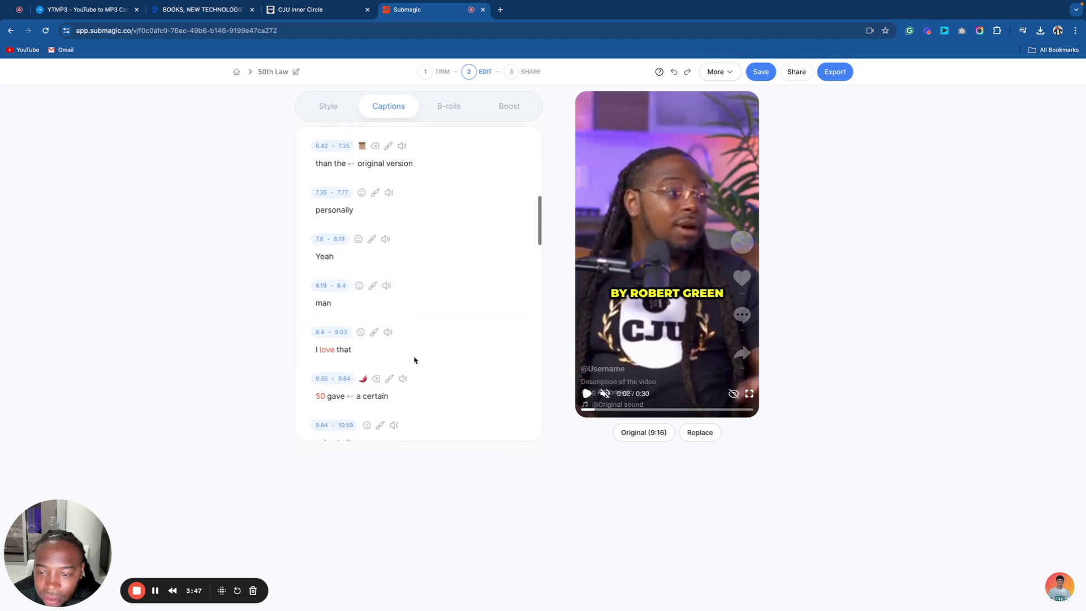
scroll(400, 369, "down", 1)
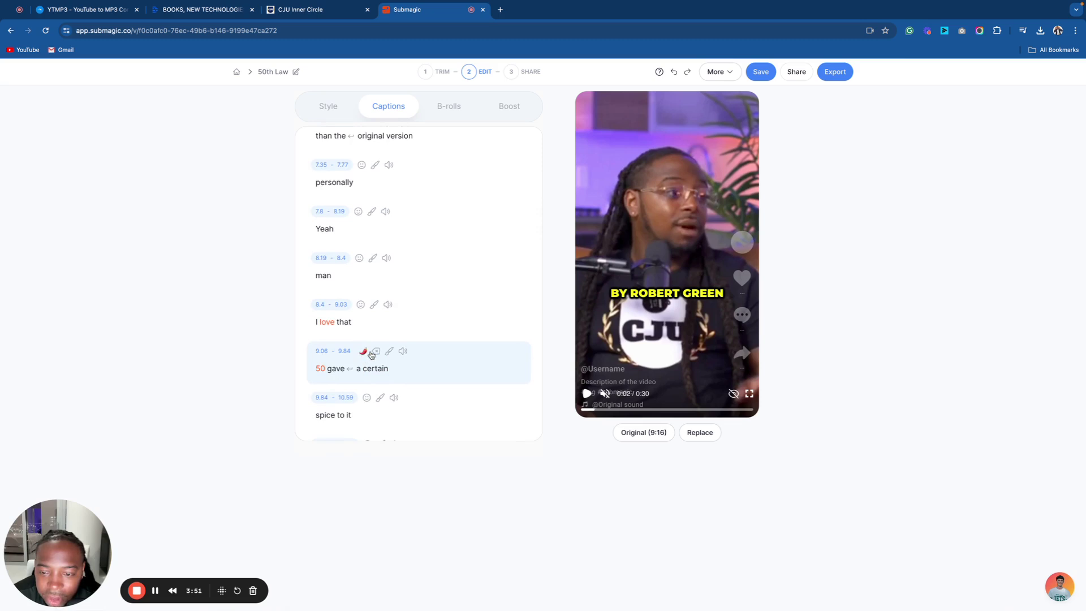
Search the emoji picker and add a chili pepper emoji to 'spice to it'.
left_click(375, 353)
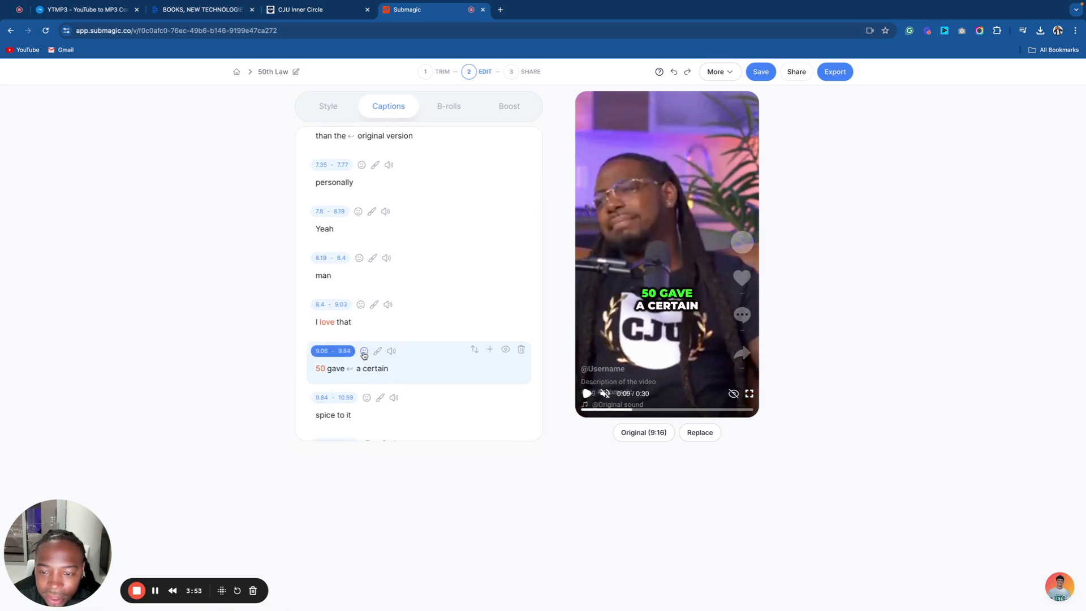
left_click(364, 352)
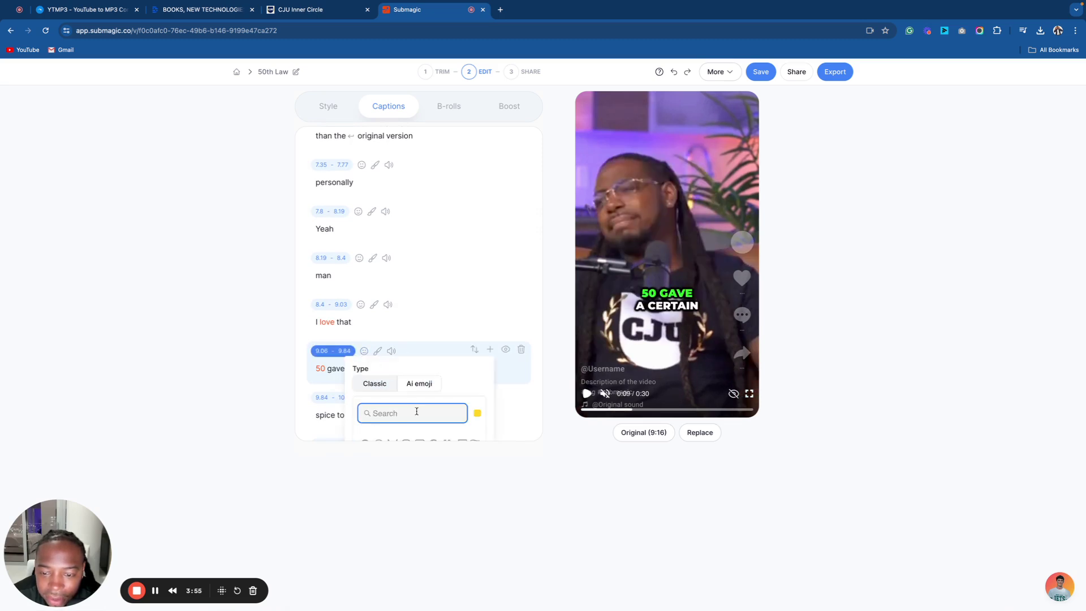
scroll(416, 412, "down", 1)
scroll(405, 373, "down", 3)
scroll(399, 340, "down", 1)
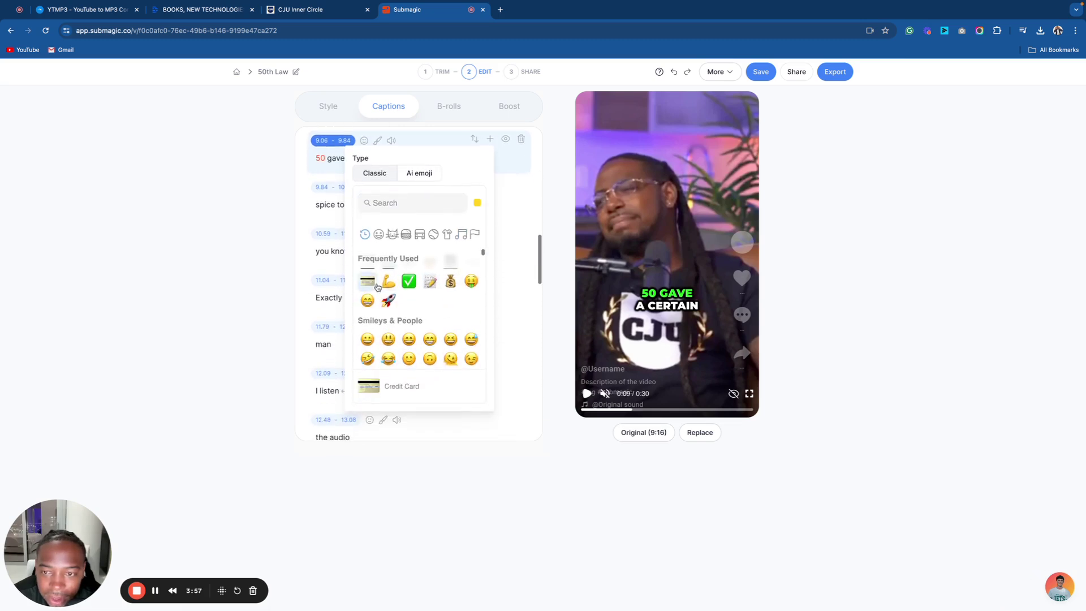
left_click(415, 138)
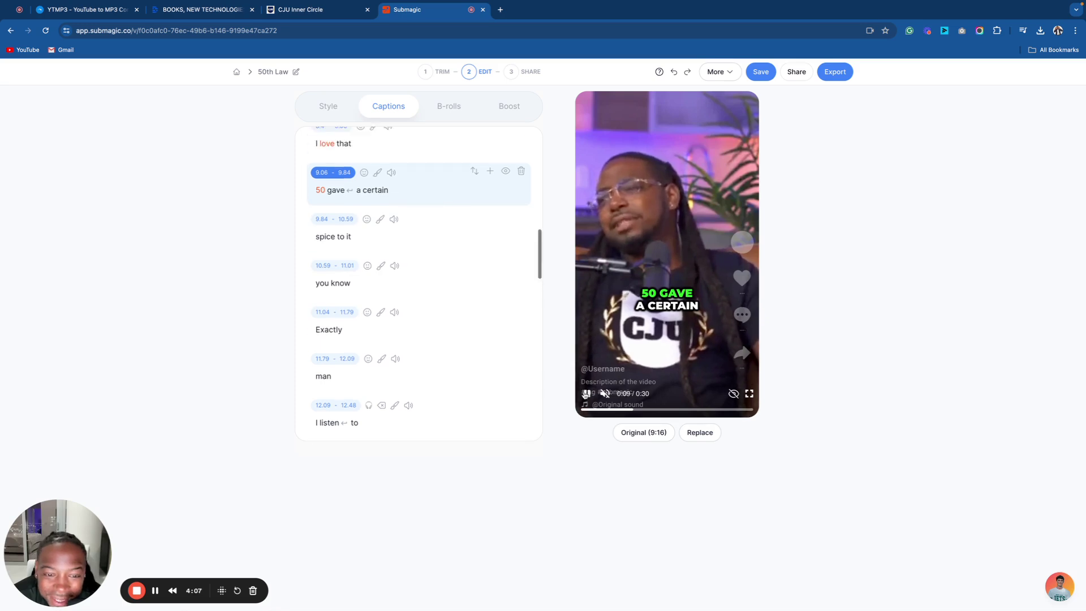
left_click(704, 188)
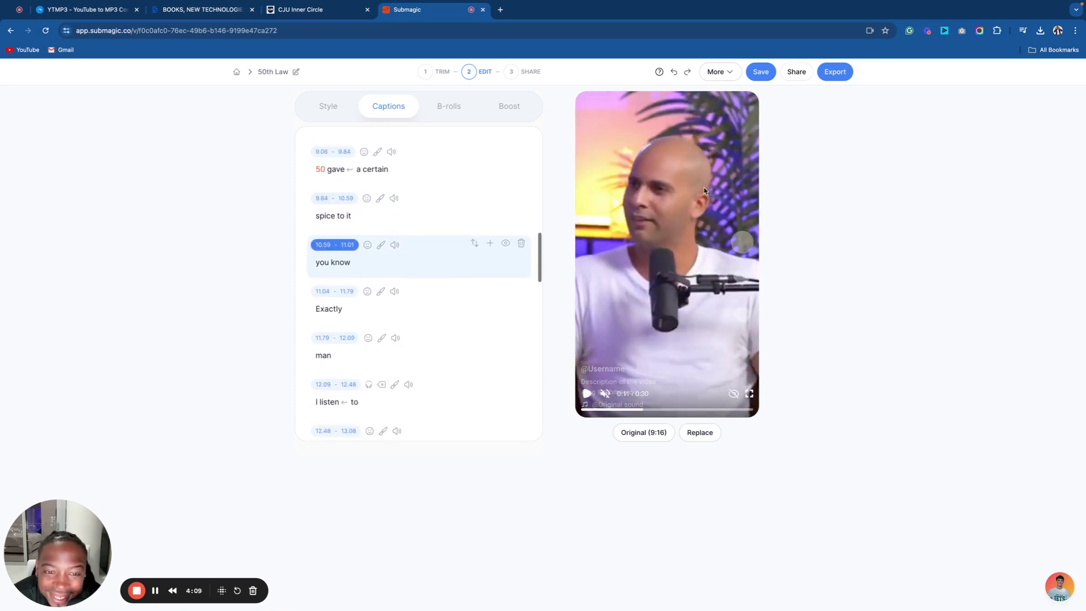
left_click(366, 200)
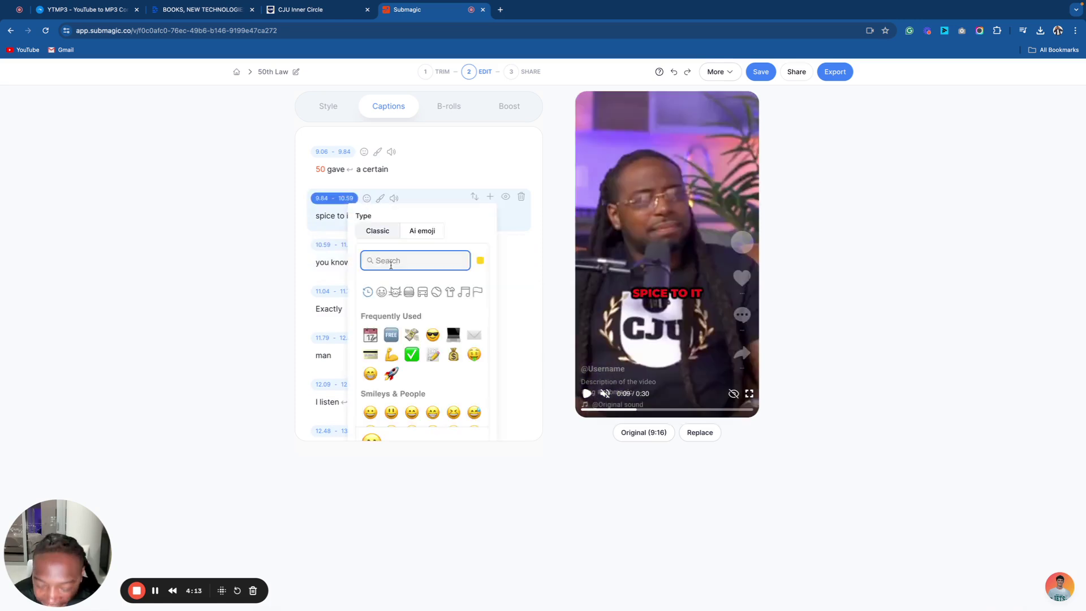
type("spice")
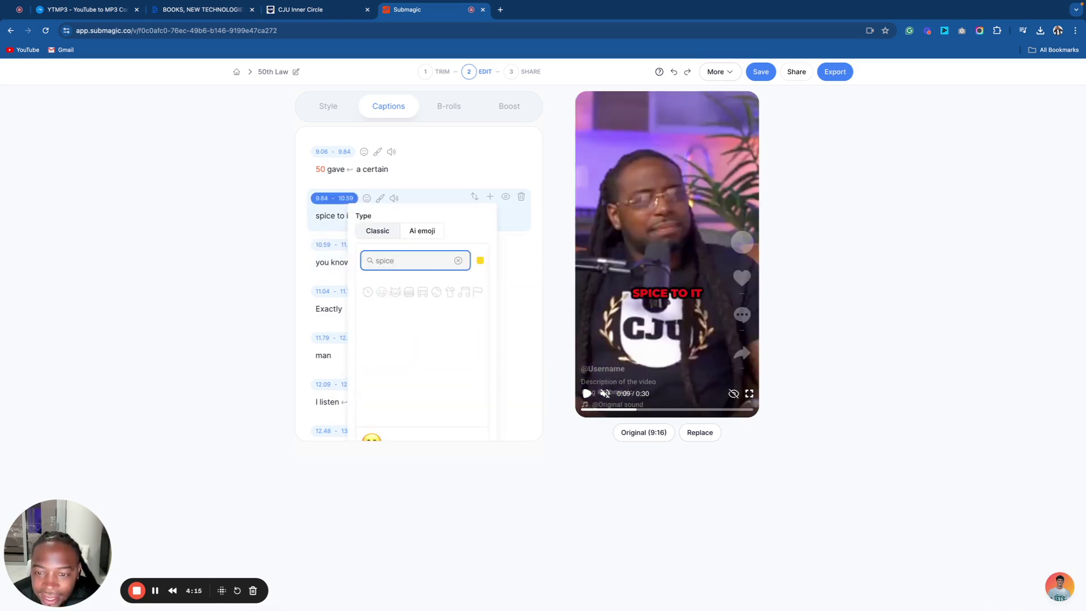
scroll(424, 331, "down", 1)
scroll(425, 328, "down", 2)
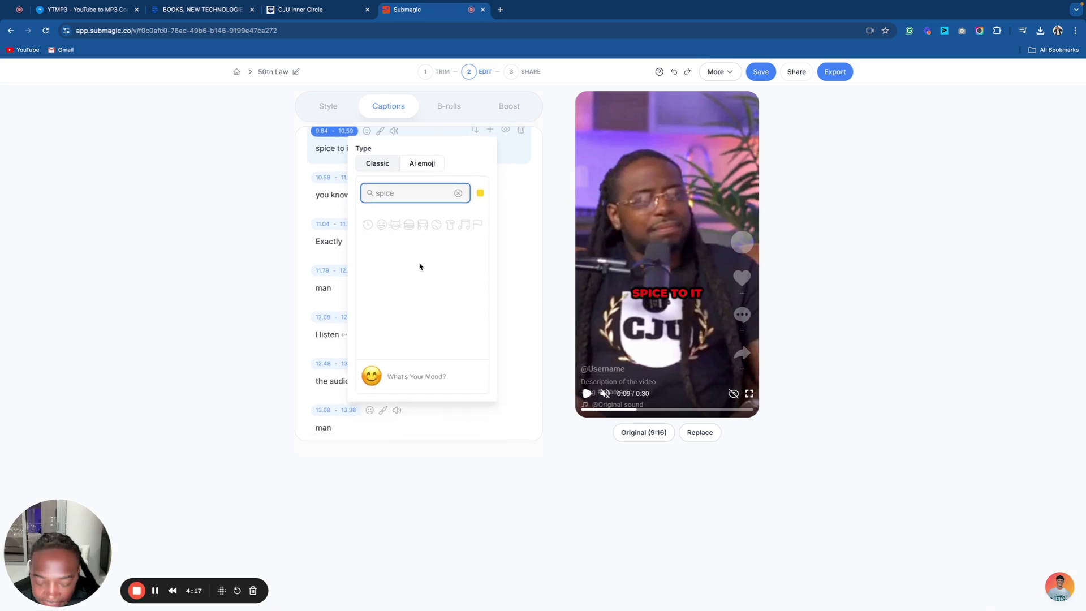
key("BackSpace")
key("BackSpace")
key("BackSpace")
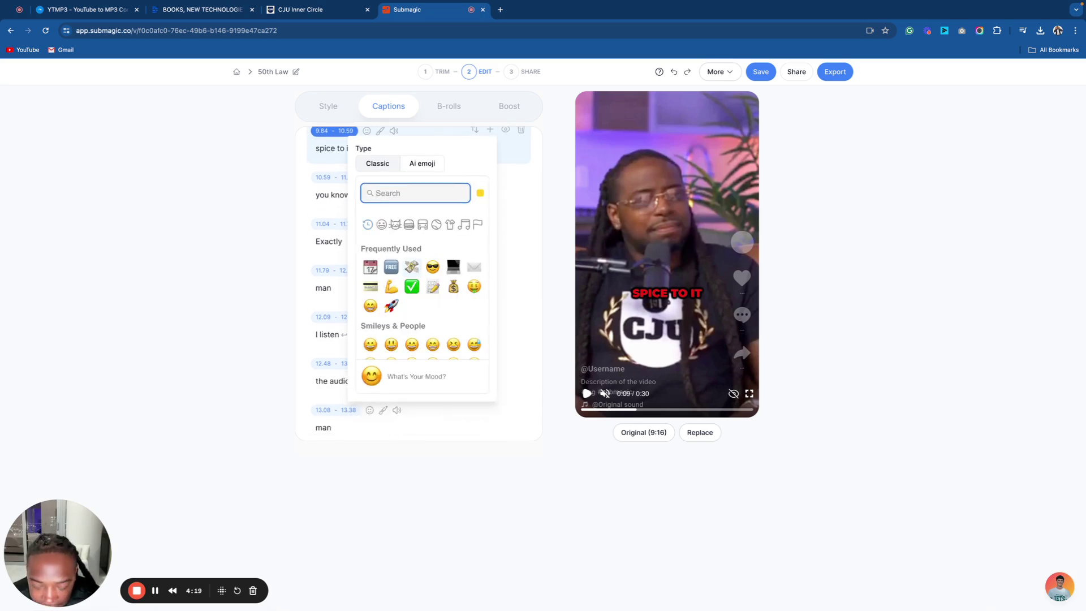
type("pep")
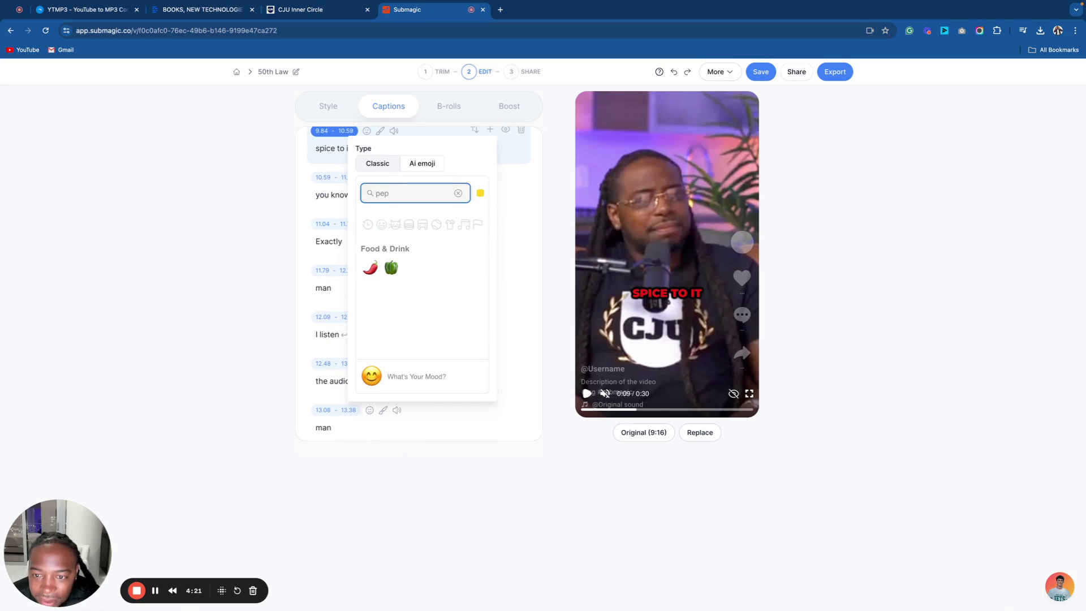
left_click(370, 268)
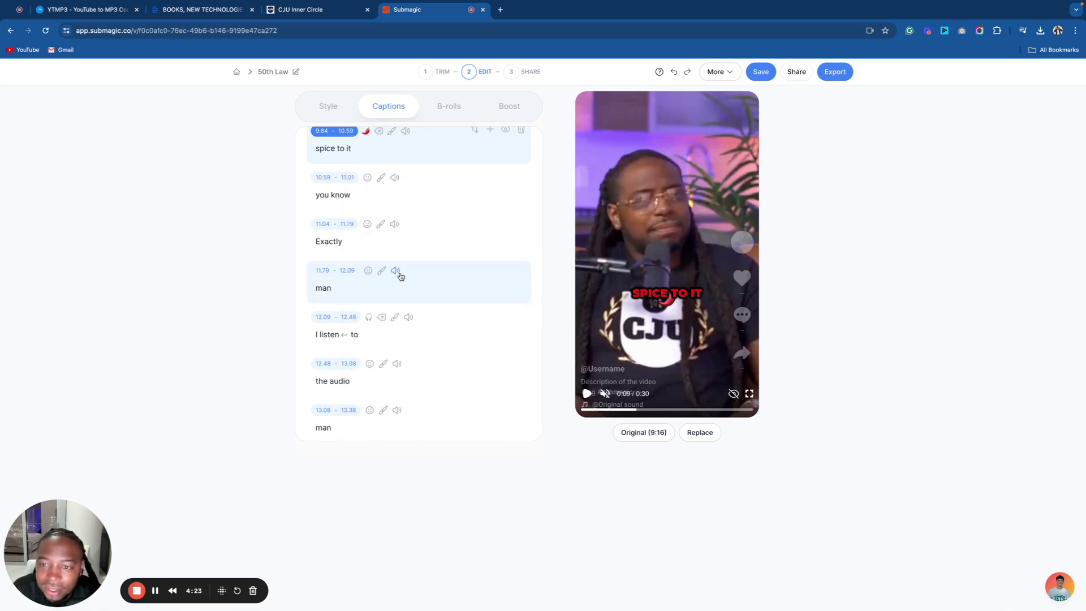
scroll(398, 271, "up", 3)
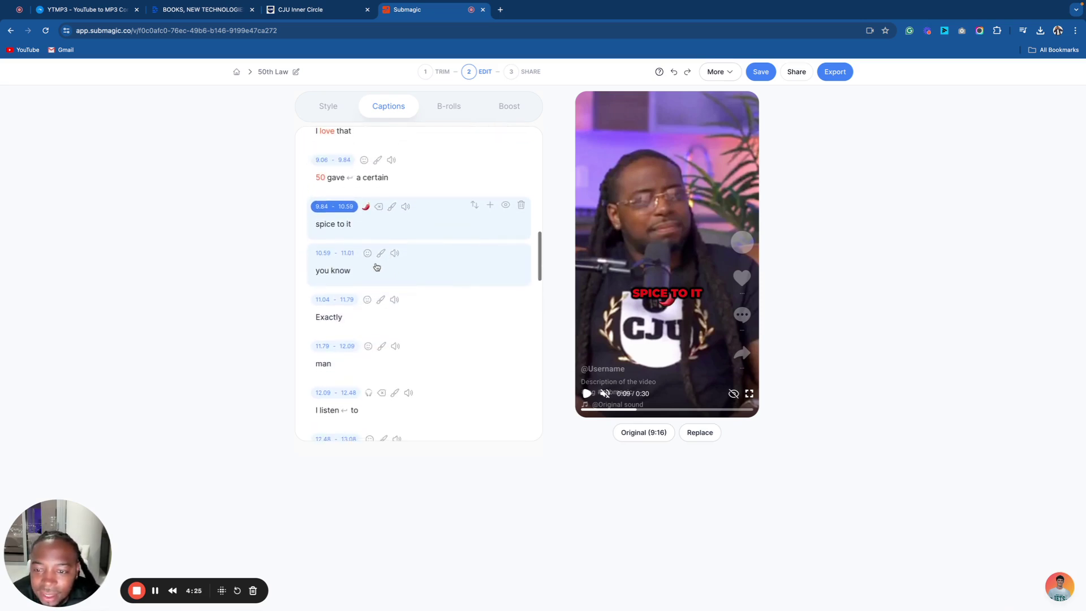
scroll(354, 298, "down", 2)
scroll(361, 303, "down", 2)
scroll(361, 308, "down", 1)
scroll(361, 308, "down", 1)
scroll(362, 310, "down", 2)
scroll(362, 308, "down", 1)
scroll(364, 305, "down", 2)
scroll(362, 315, "down", 2)
scroll(364, 315, "down", 2)
scroll(363, 316, "down", 1)
scroll(363, 316, "down", 2)
scroll(364, 316, "down", 2)
scroll(363, 315, "down", 1)
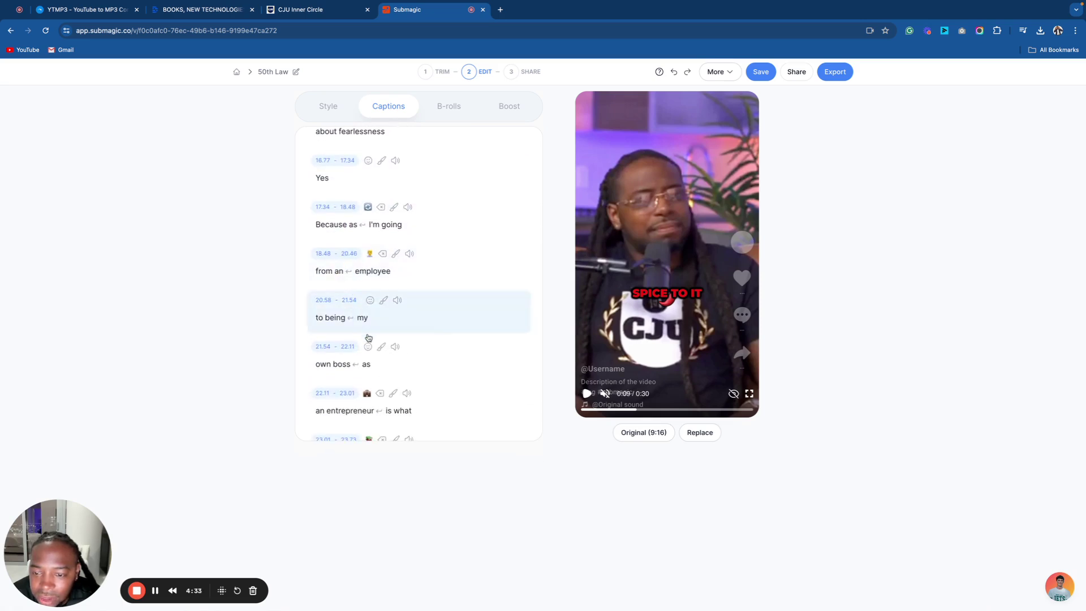
scroll(374, 355, "down", 1)
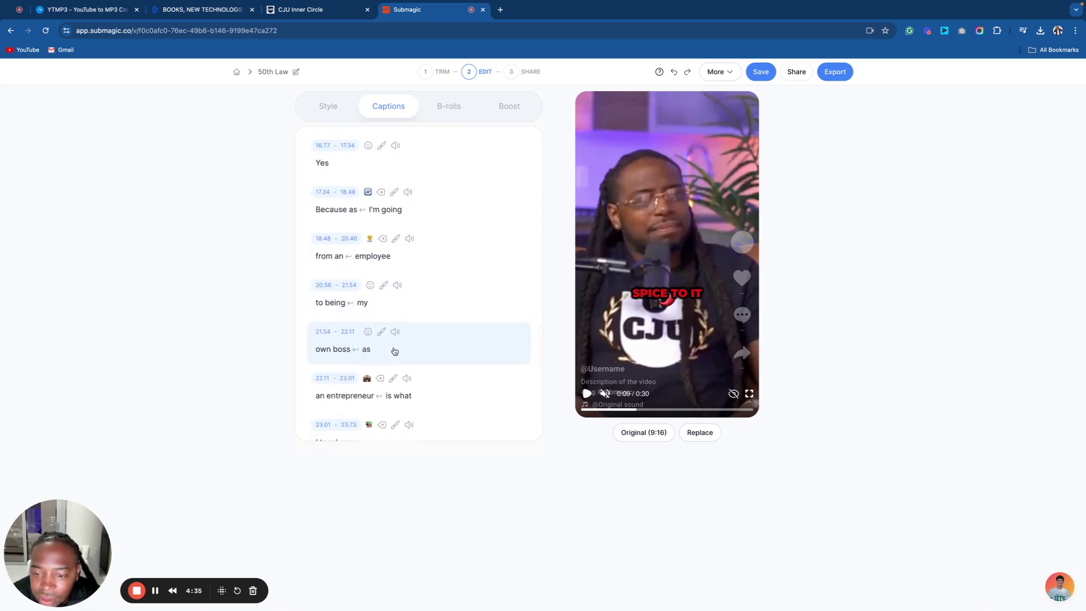
scroll(393, 352, "down", 1)
scroll(394, 352, "down", 2)
scroll(394, 351, "down", 3)
scroll(393, 352, "down", 2)
scroll(386, 355, "down", 1)
scroll(371, 356, "down", 1)
scroll(371, 357, "down", 2)
scroll(370, 357, "down", 1)
scroll(371, 357, "up", 5)
scroll(388, 325, "up", 8)
Switch to the B-rolls tab listing the clip's transcript sentences.
left_click(448, 115)
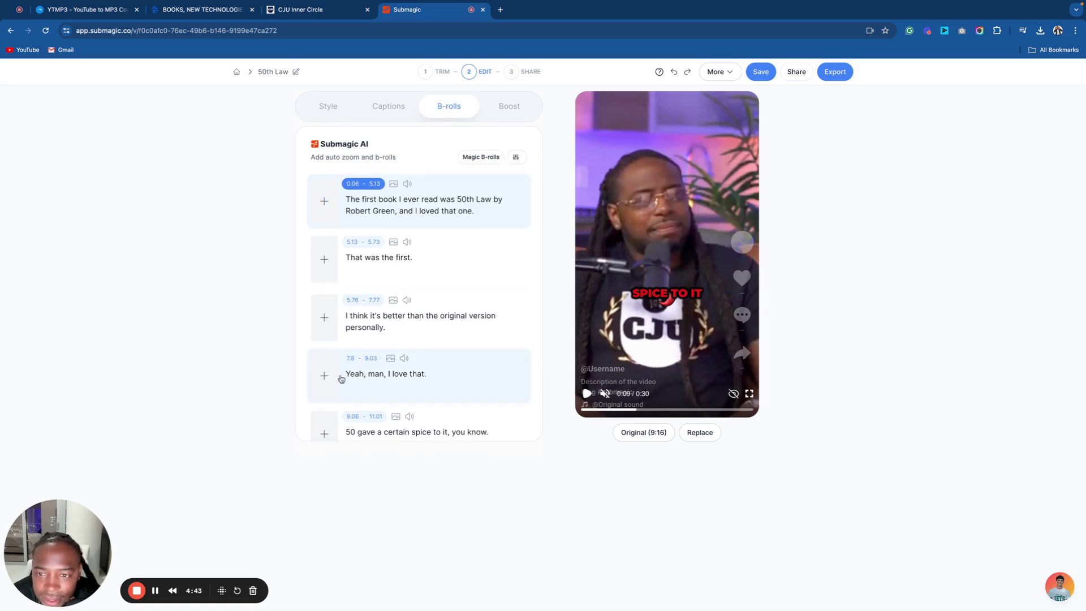
scroll(396, 396, "down", 1)
scroll(391, 397, "down", 3)
scroll(390, 392, "down", 2)
scroll(365, 357, "down", 1)
scroll(356, 335, "up", 8)
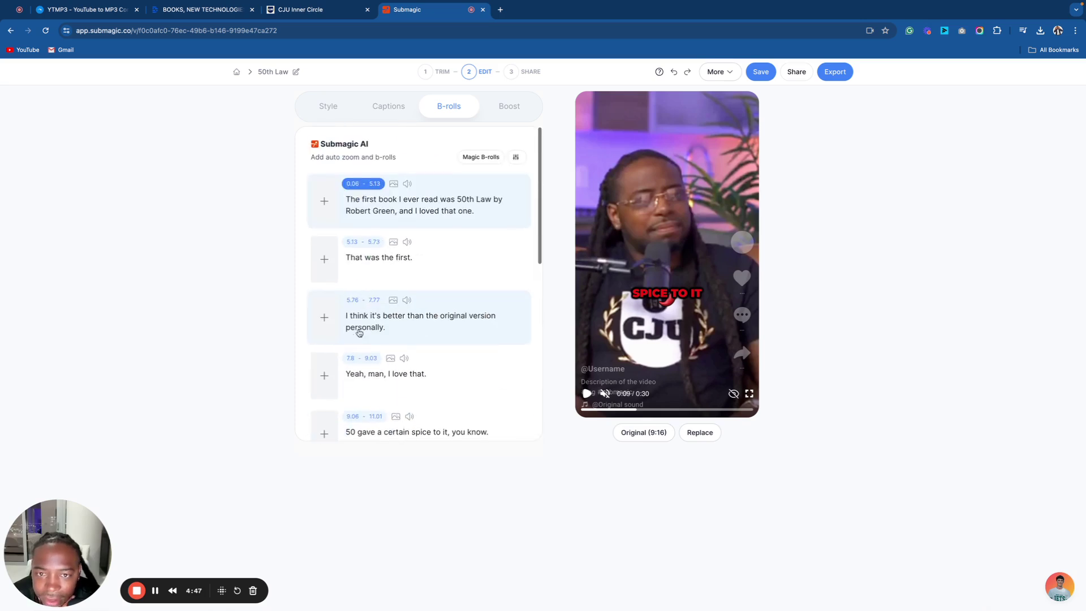
In Boost, rewind the preview to 0:00 and enable the Music toggle.
left_click(511, 114)
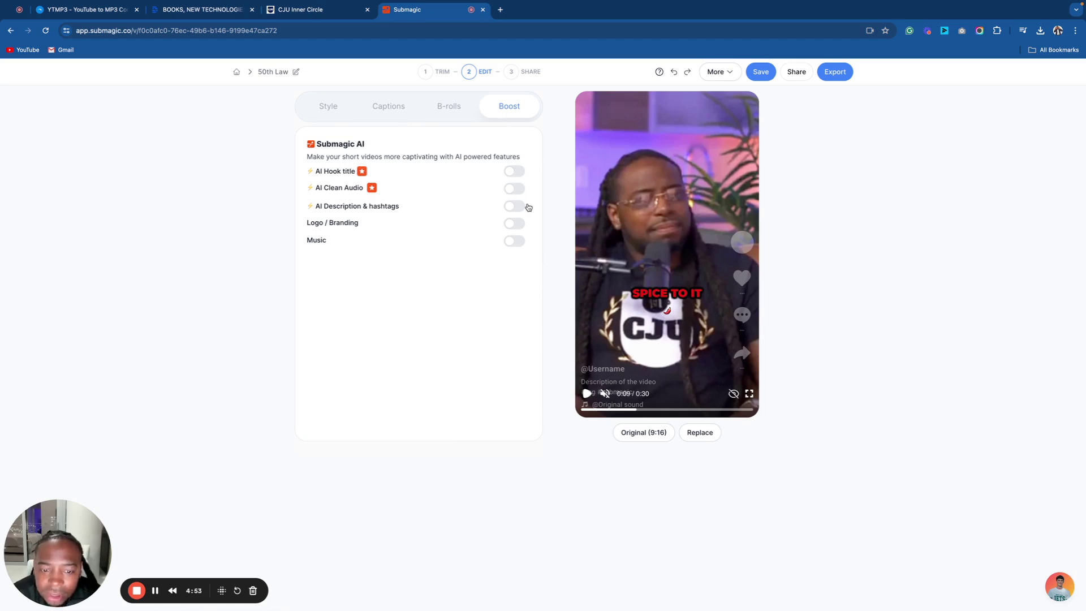
left_click_drag(637, 409, 609, 413)
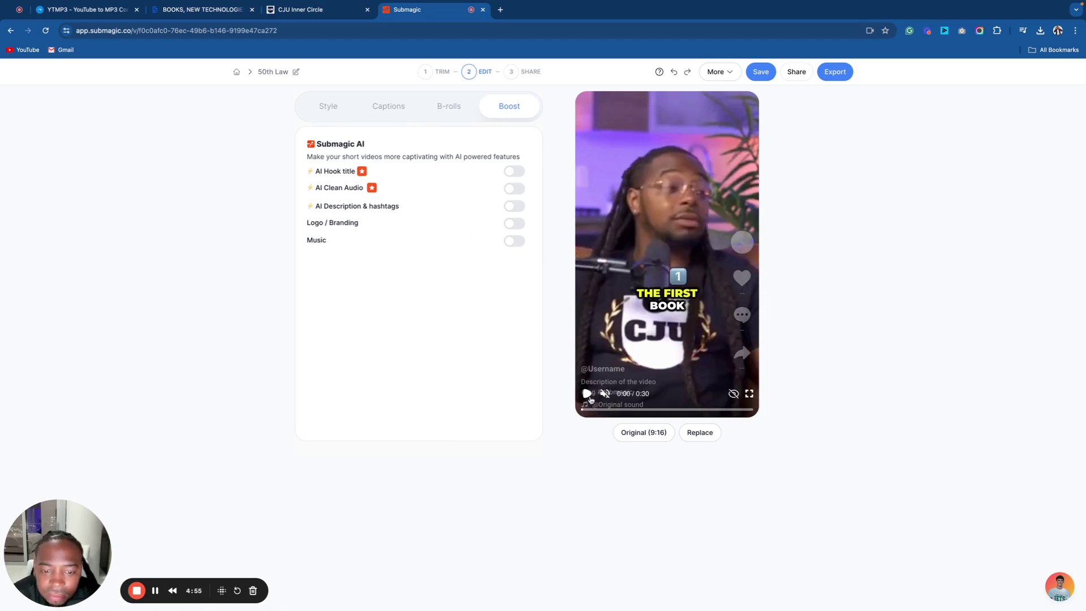
left_click(514, 241)
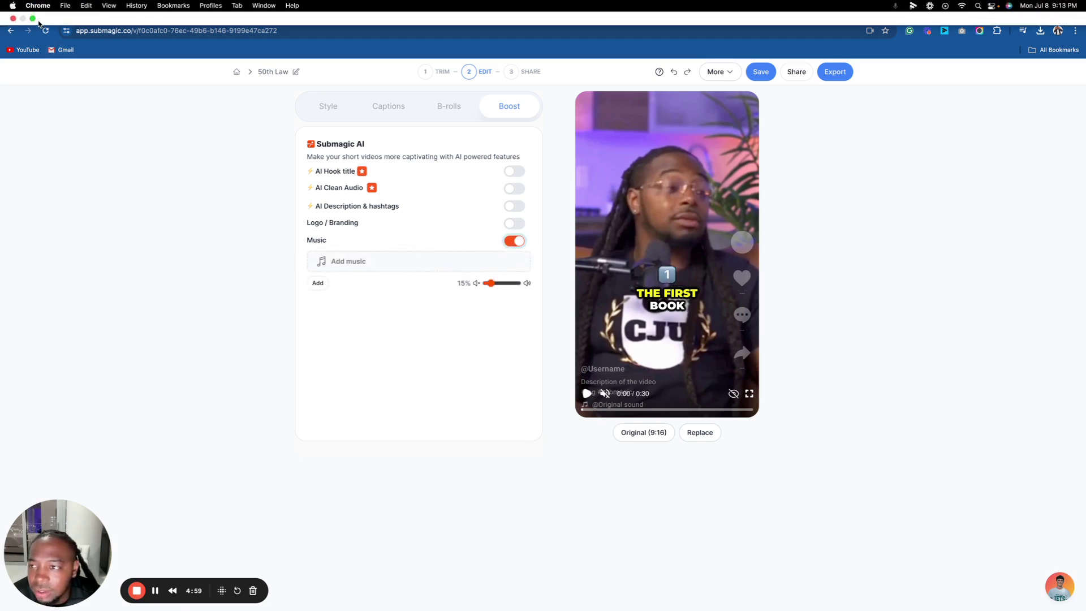
Exit full screen and copy the instrumental mp3 from Chrome downloads to the desktop.
left_click(33, 18)
left_click_drag(689, 36, 715, 34)
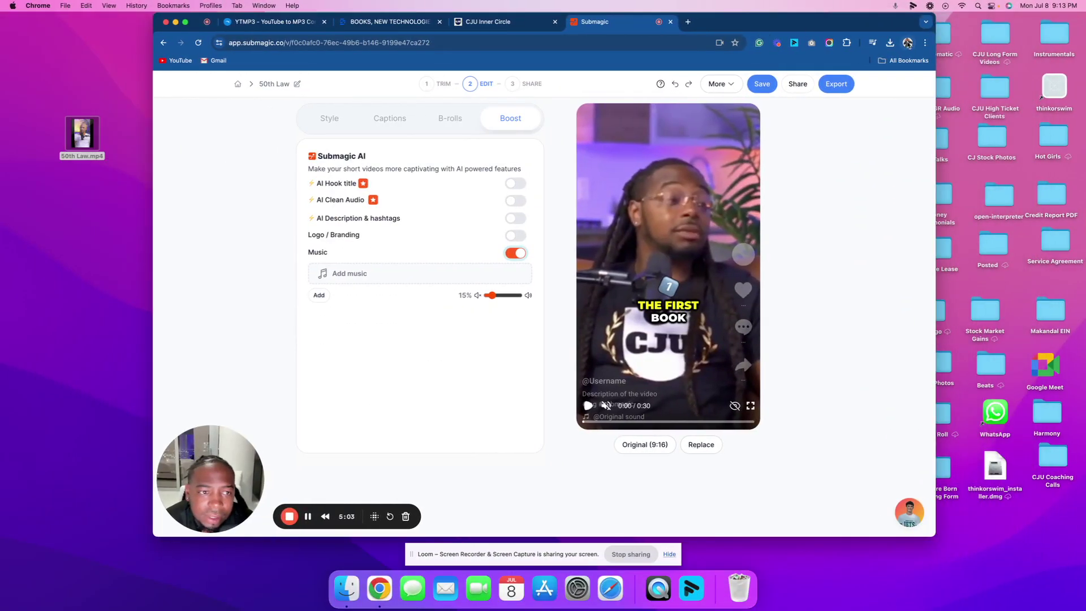
left_click(890, 42)
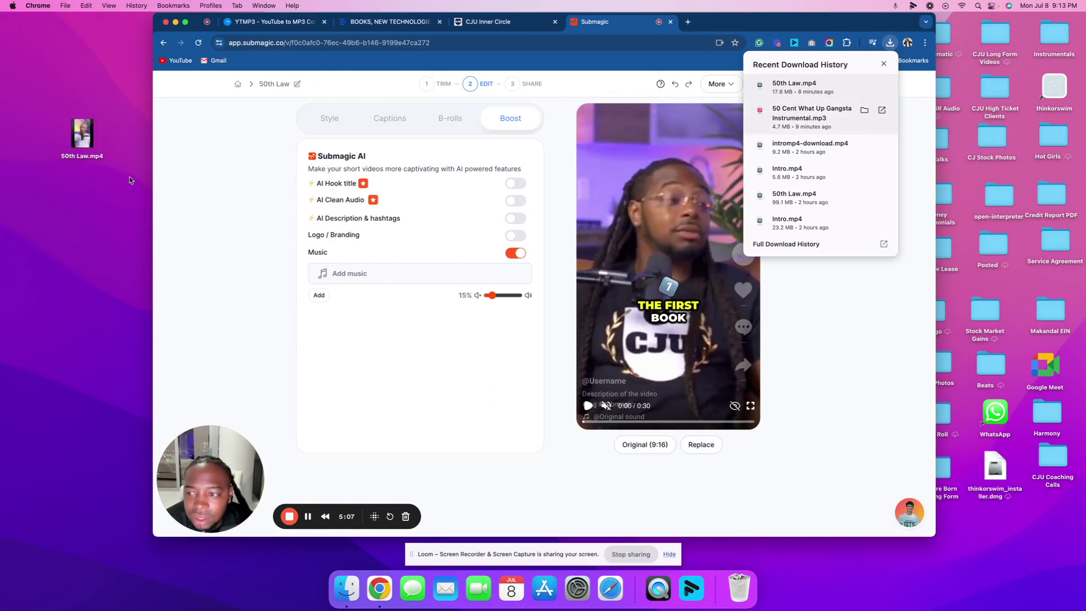
left_click_drag(130, 179, 80, 246)
left_click(599, 34)
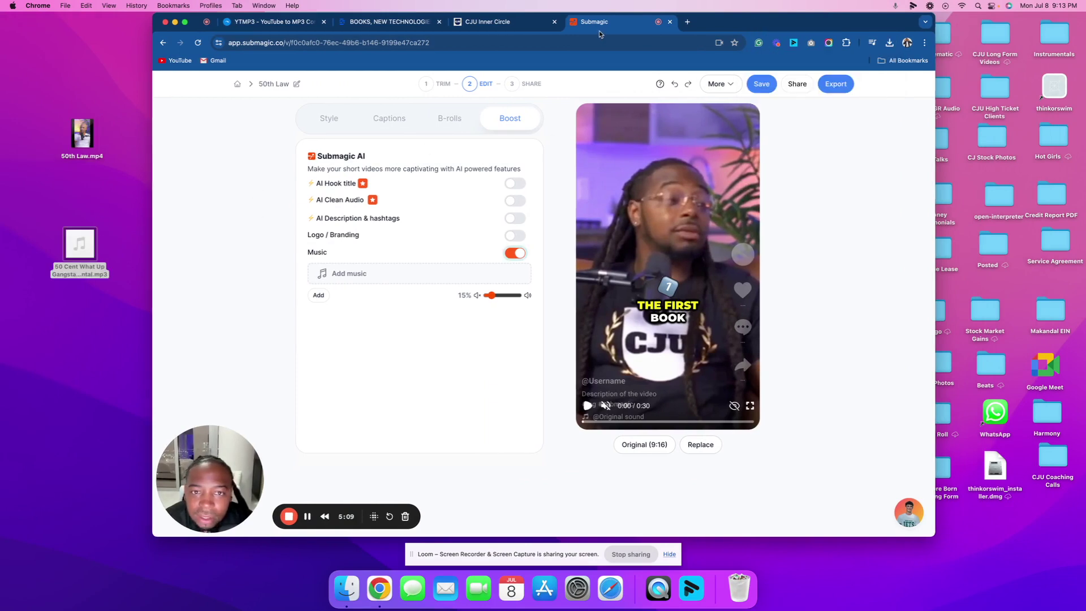
Upload '50 Cent What Up Gangsta Instrumental' as own music and select it.
left_click(319, 297)
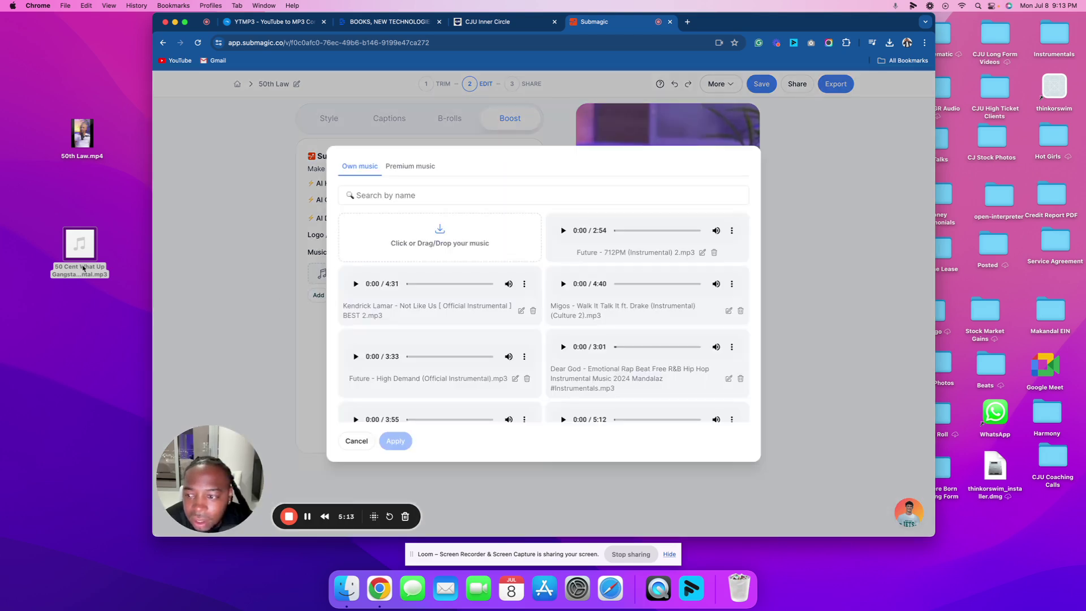
left_click_drag(81, 266, 418, 245)
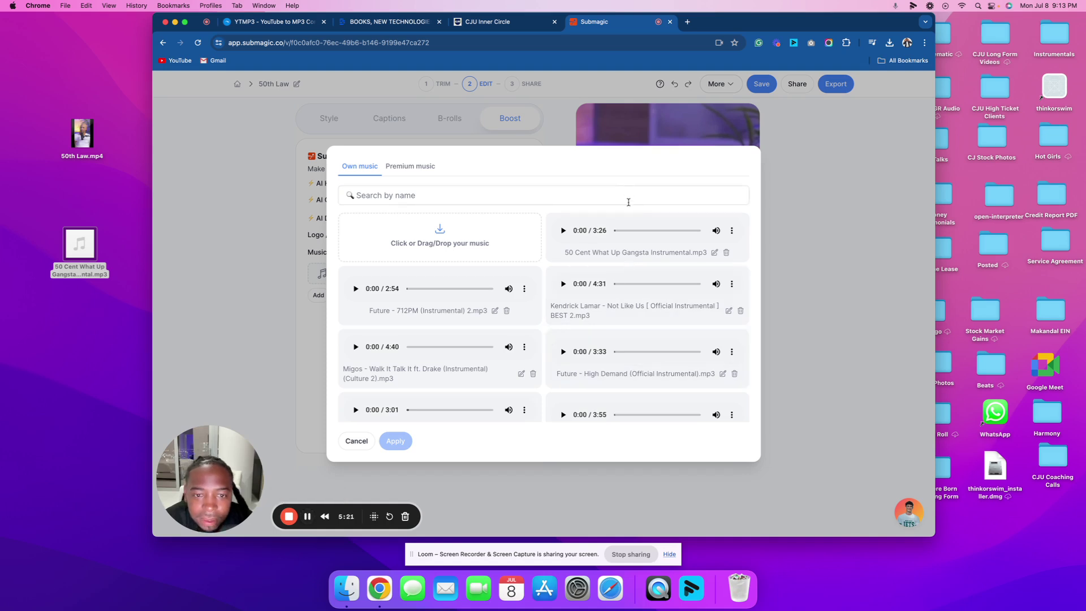
left_click(582, 252)
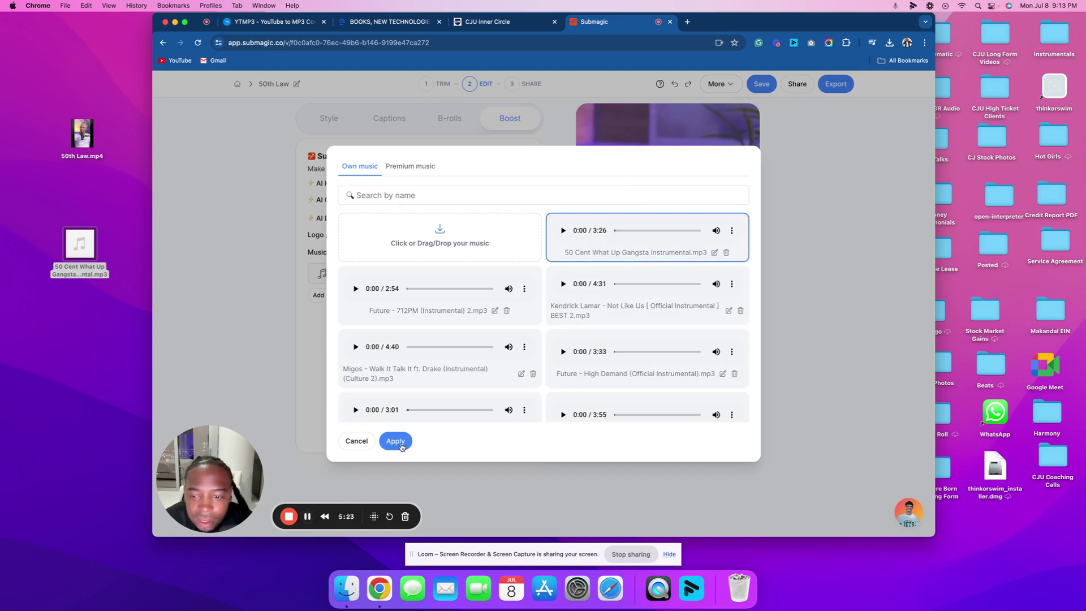
Apply the 50 Cent instrumental at about 4% volume and preview the mix.
left_click(396, 441)
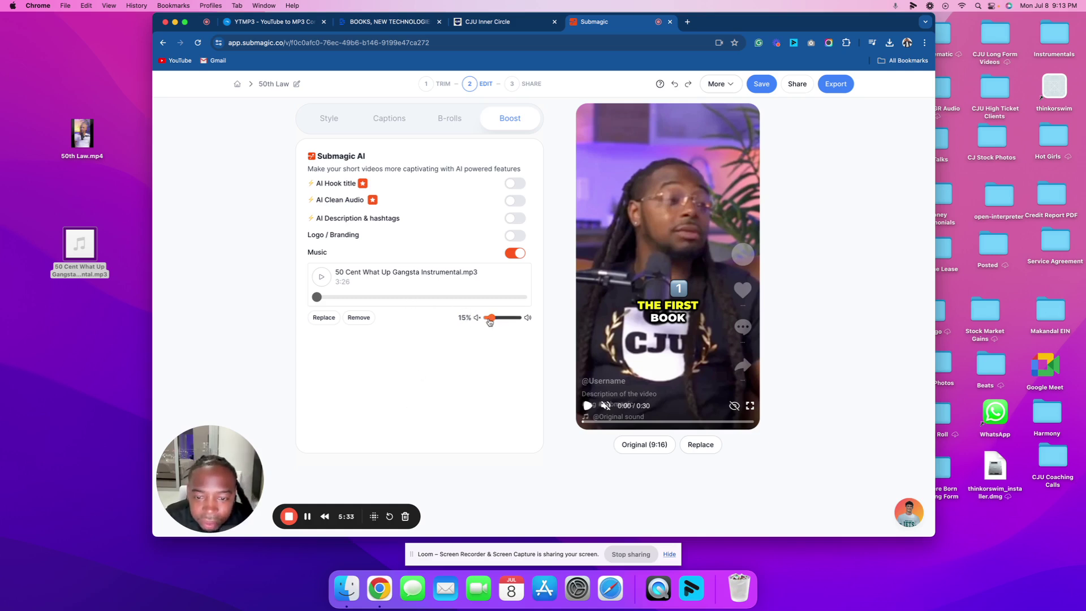
left_click_drag(490, 319, 488, 321)
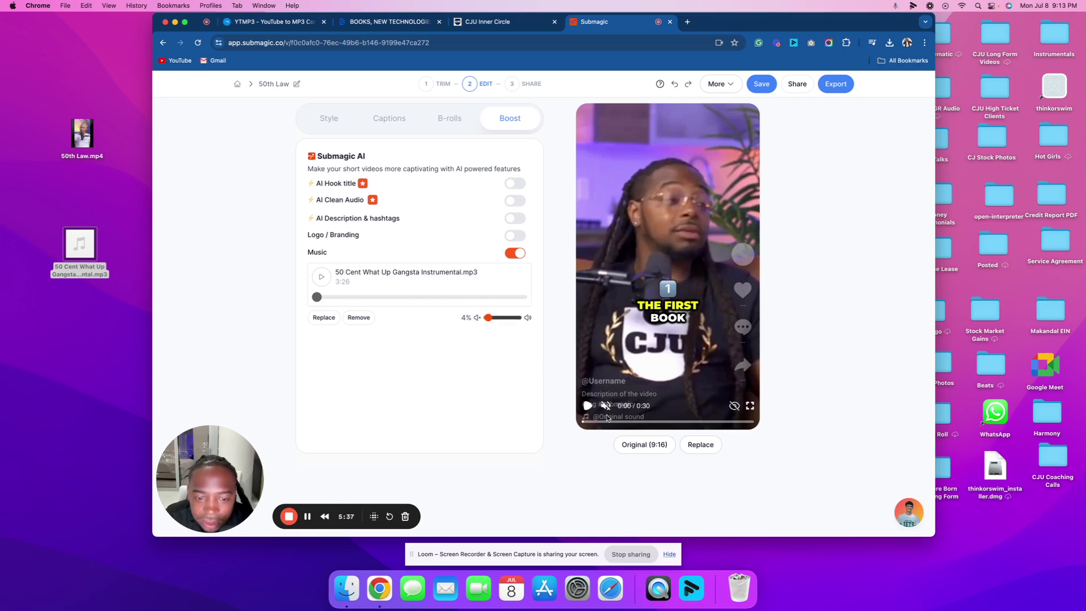
left_click(586, 407)
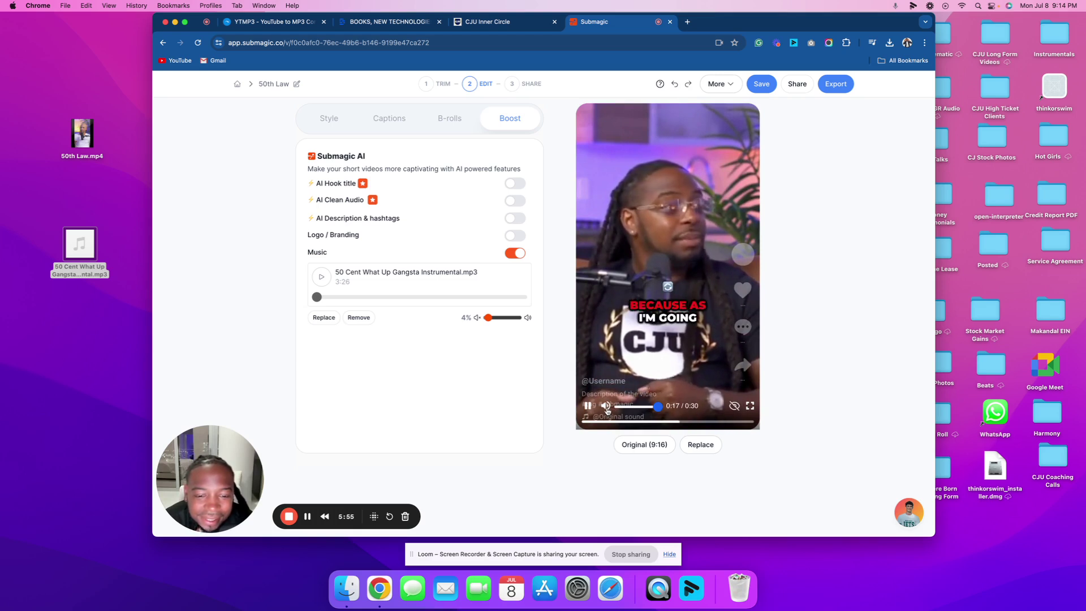
left_click(589, 407)
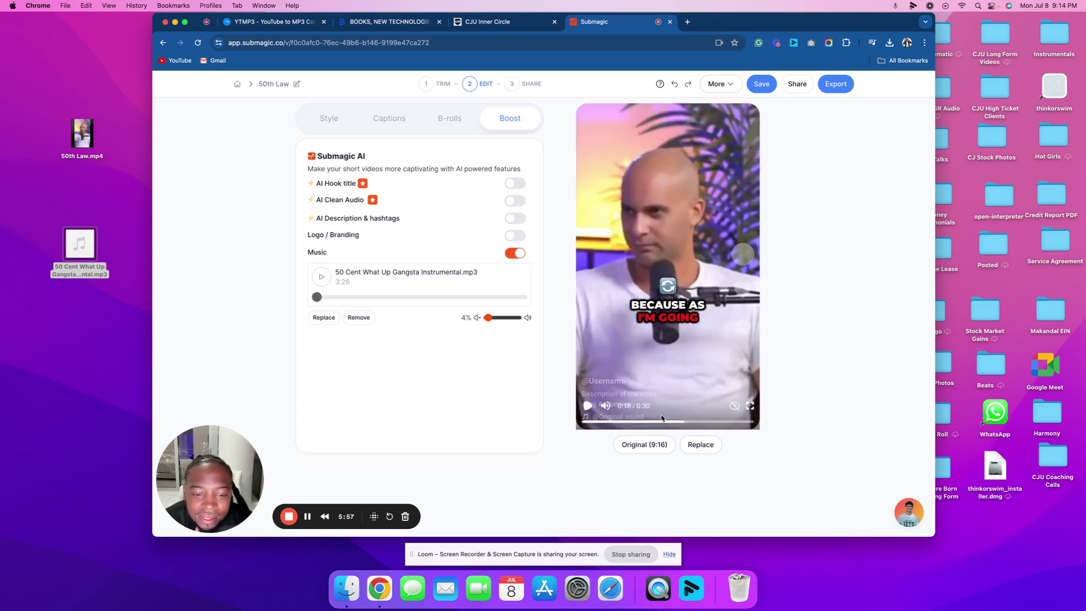
left_click_drag(684, 423, 761, 422)
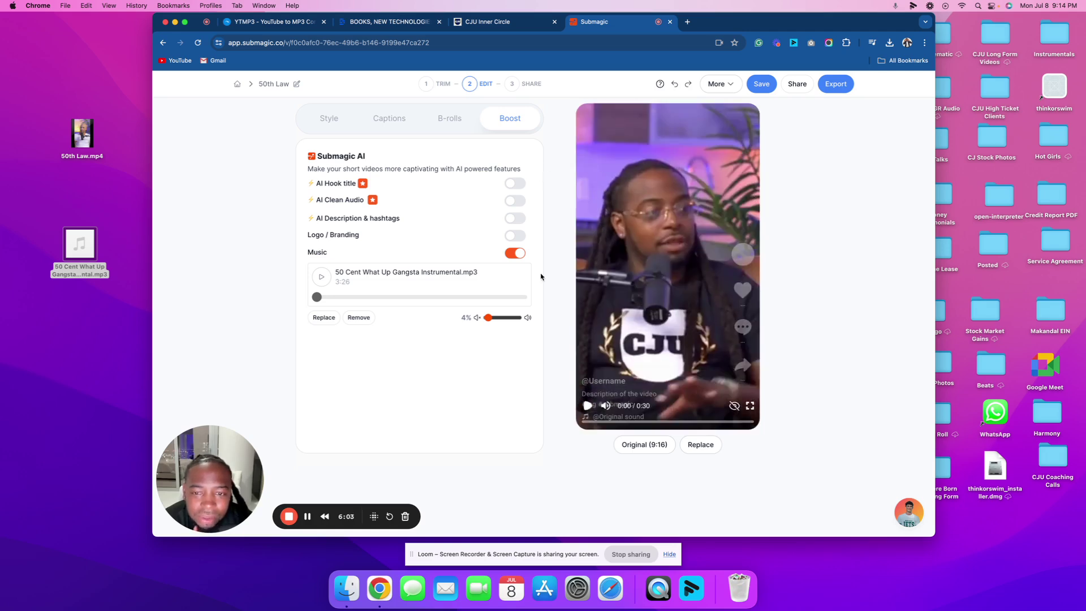
Turn on the AI hook title and regenerate it to 'From employee to boss'.
left_click(514, 183)
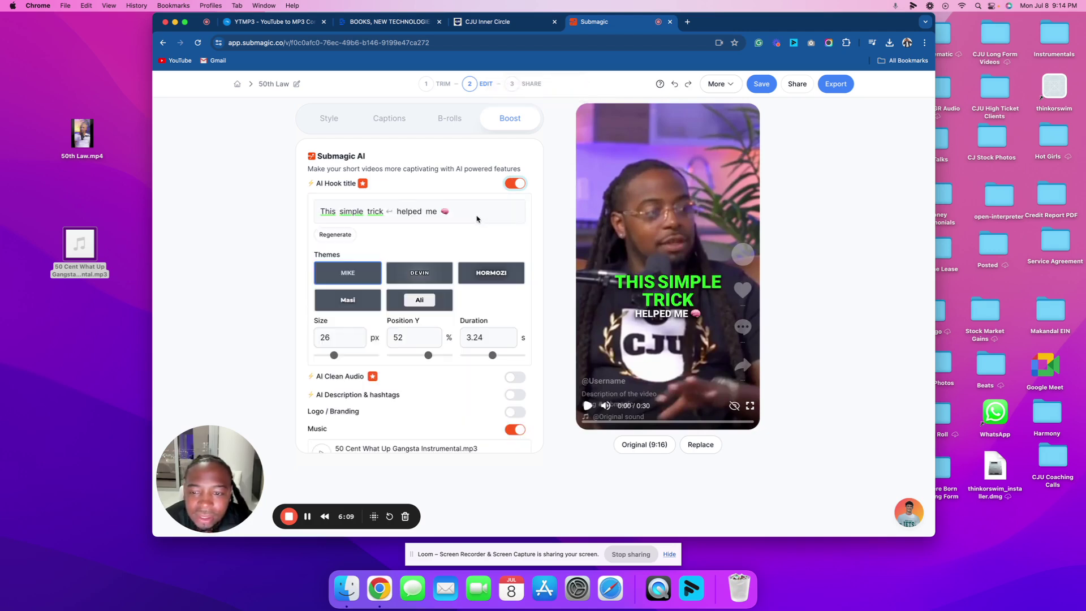
left_click(337, 237)
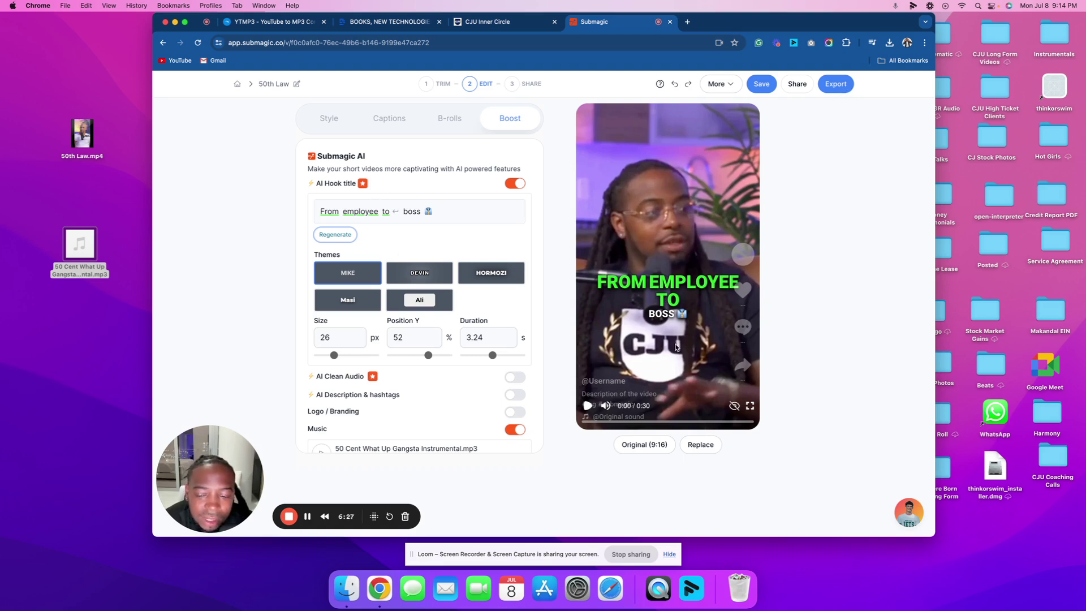
Export the clip at Standard 1080p, 30 FPS.
left_click(837, 83)
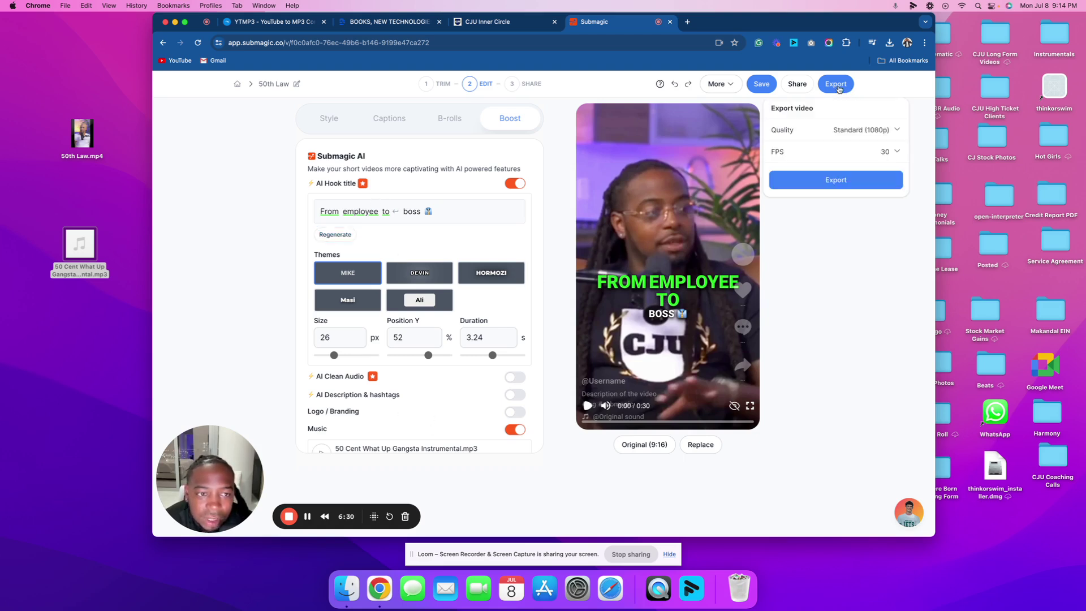
left_click(852, 182)
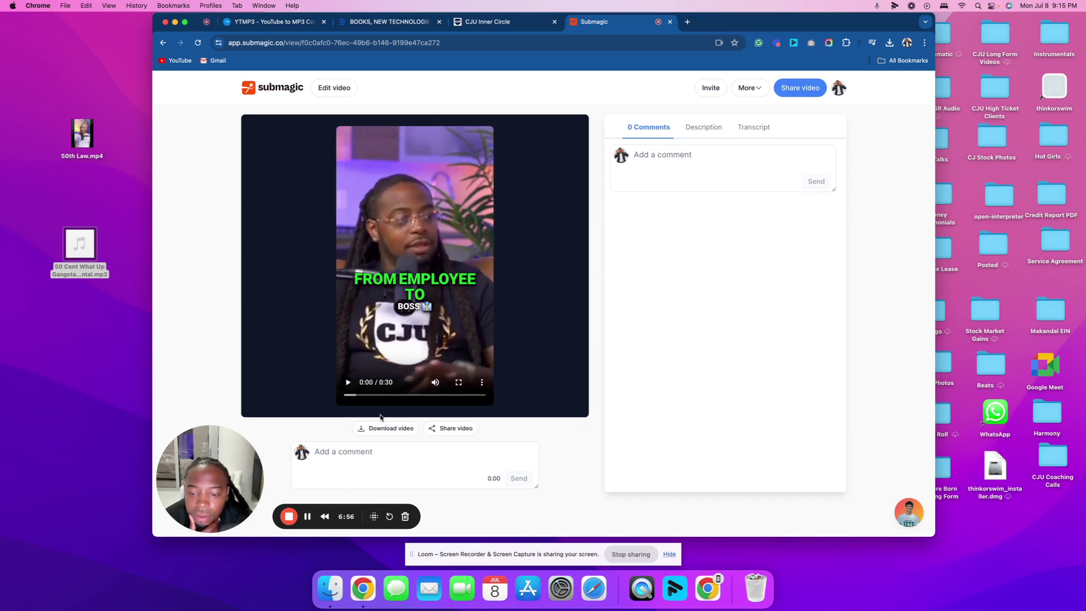
mouse_move(415, 263)
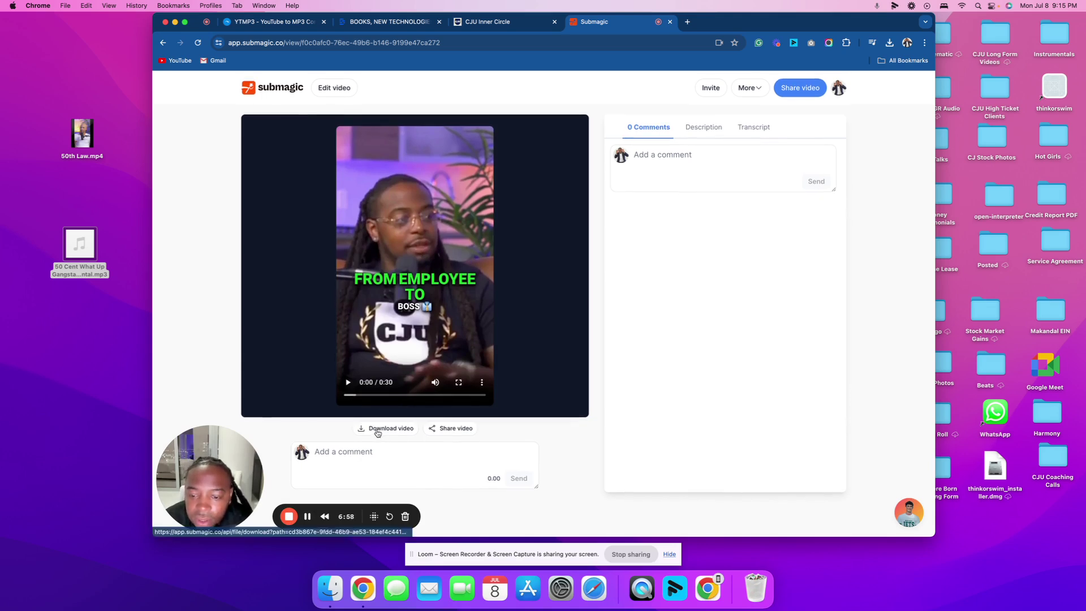
Download the video and select 50th-lawmp4-download.mp4 on the desktop.
left_click(380, 429)
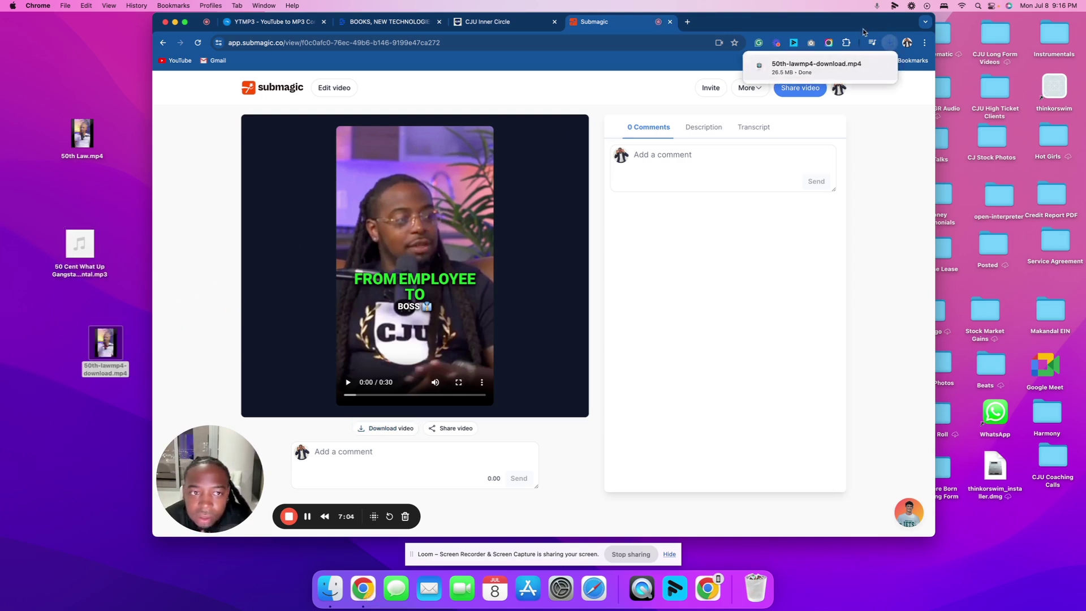
left_click_drag(864, 31, 951, 30)
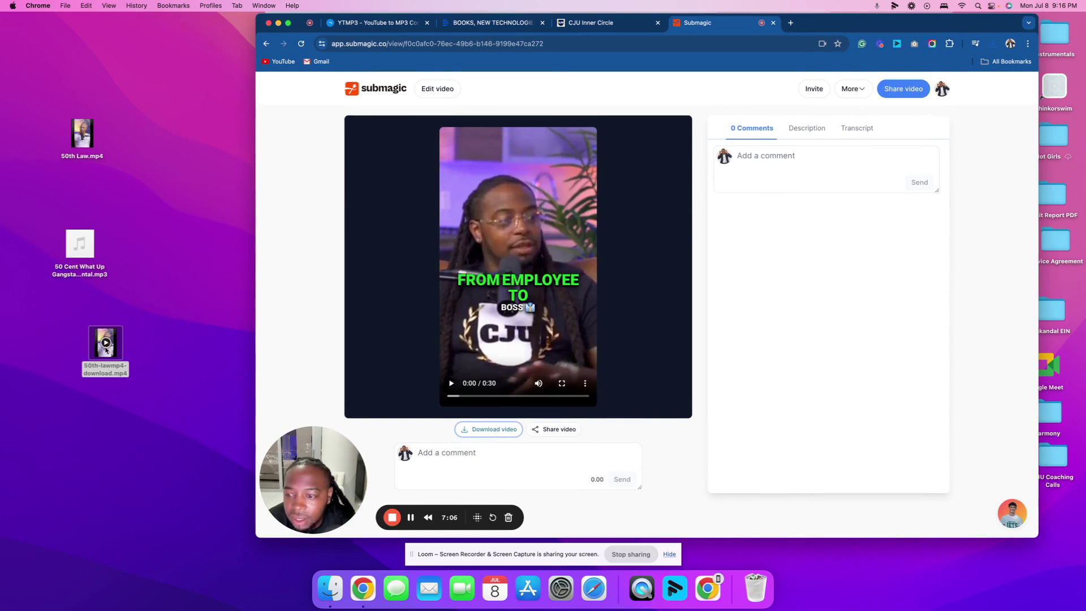
left_click(113, 356)
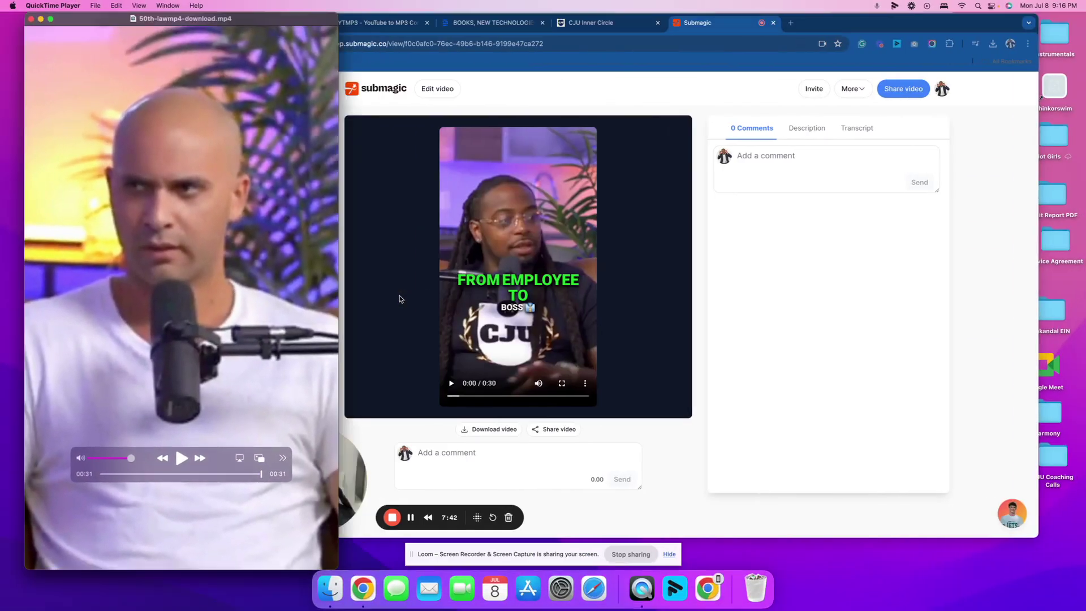
Move the QuickTime Player window to the right side of the screen.
left_click_drag(109, 20, 755, 55)
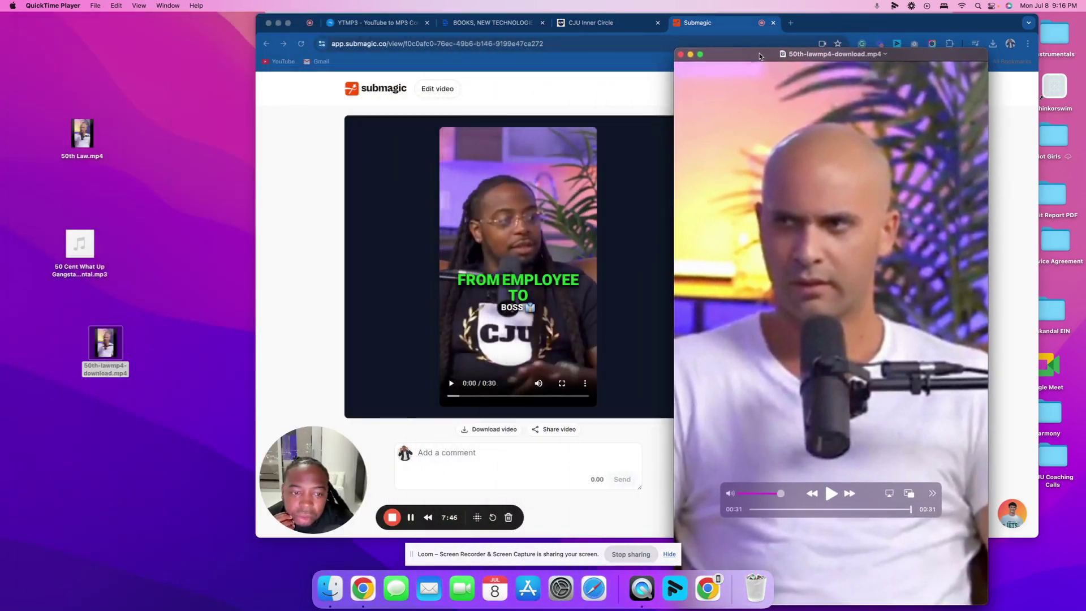
left_click_drag(755, 55, 750, 42)
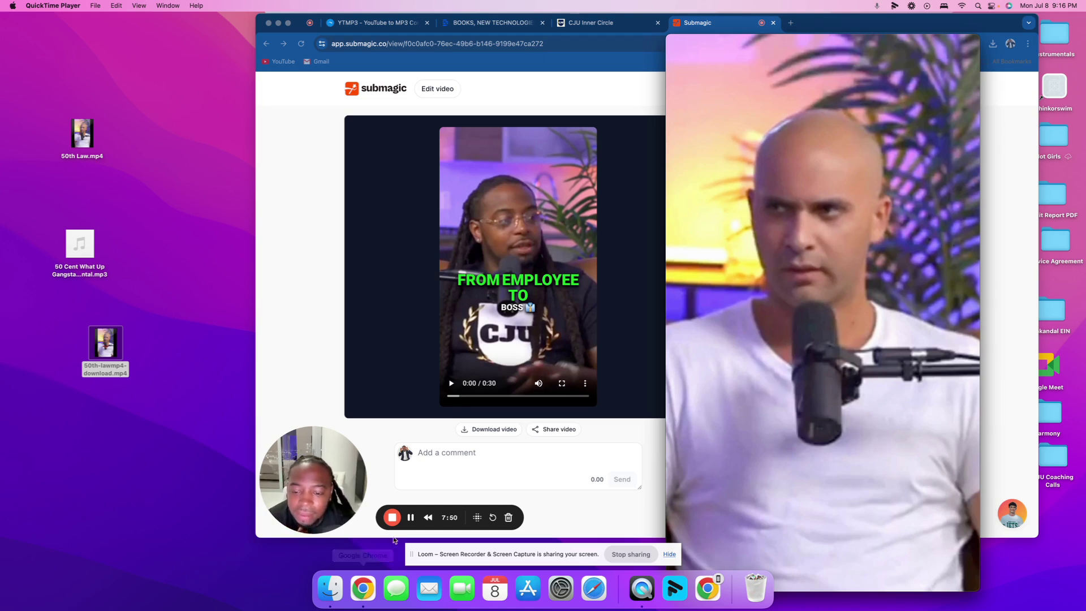